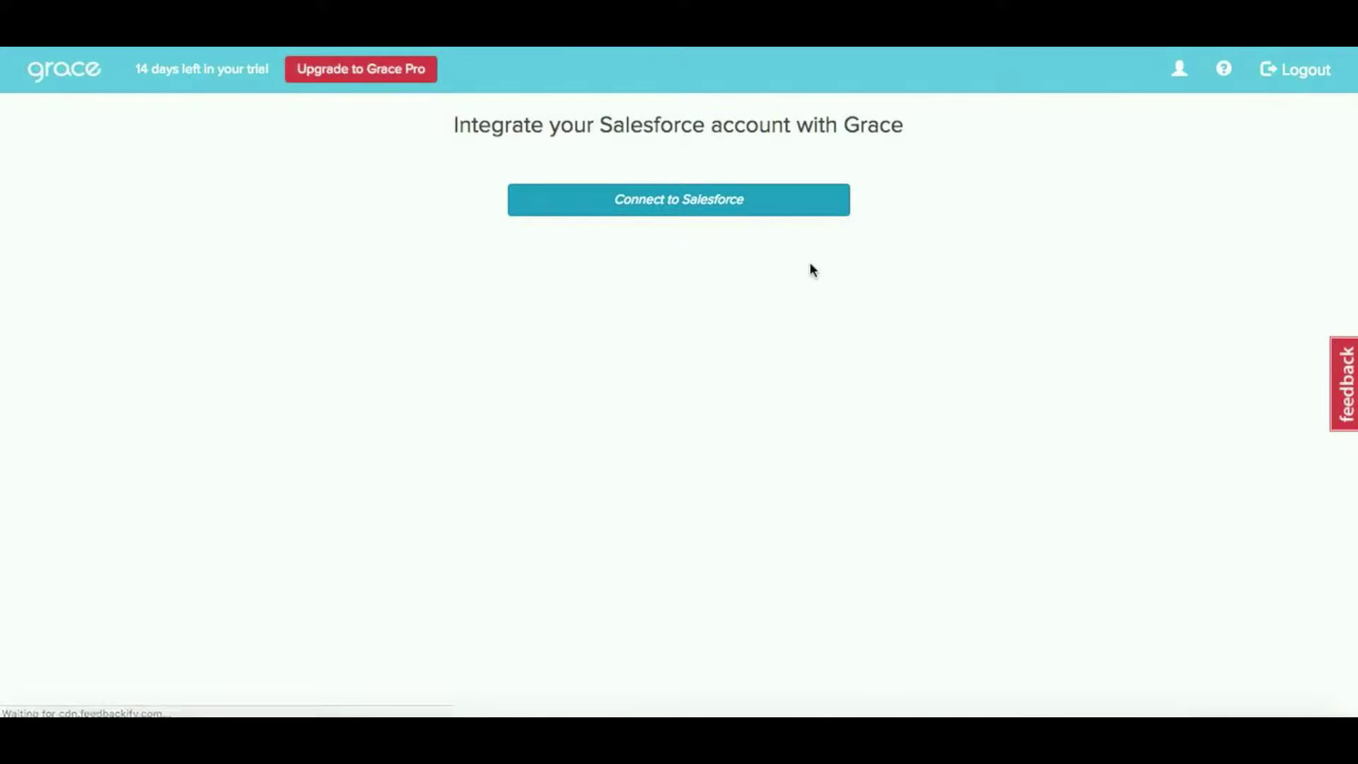
Connect Grace to Salesforce and allow Grace Connect access to the Salesforce account
left_click(744, 206)
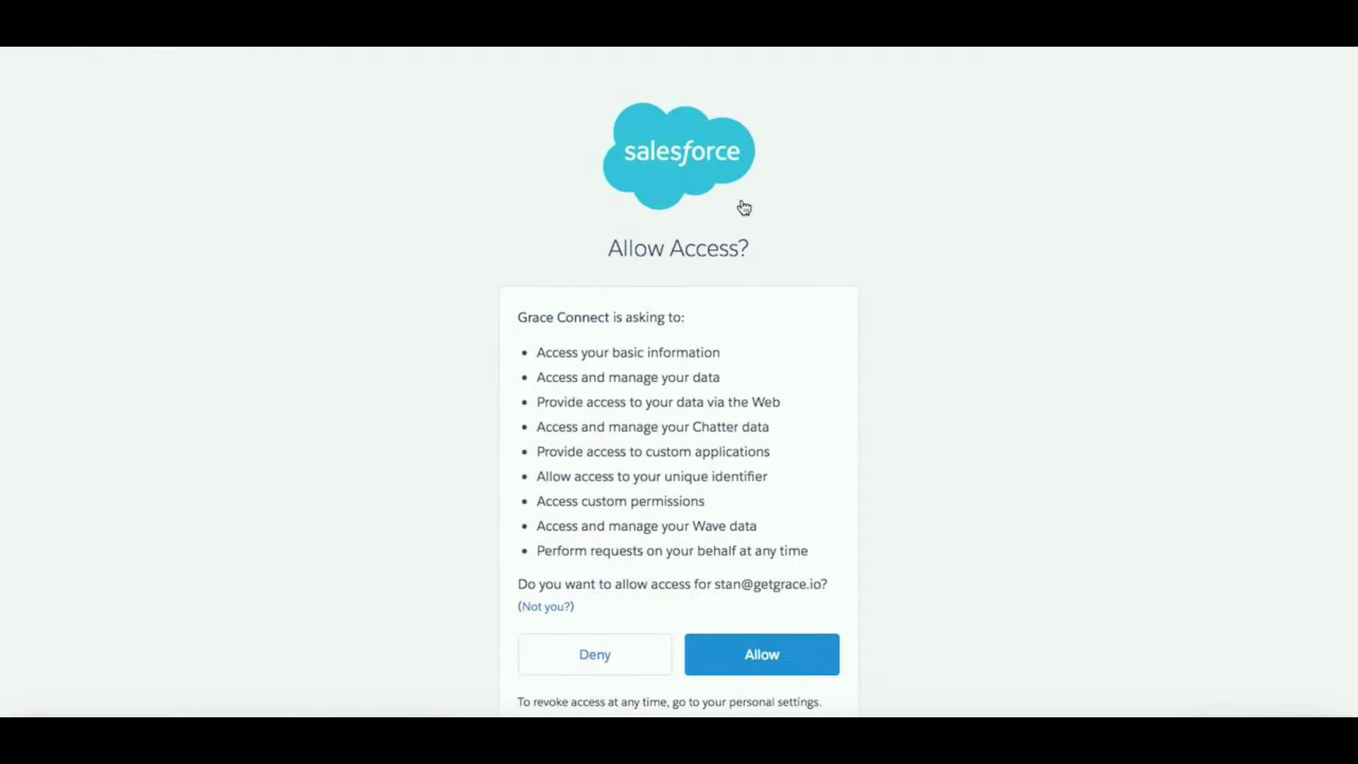
left_click(746, 657)
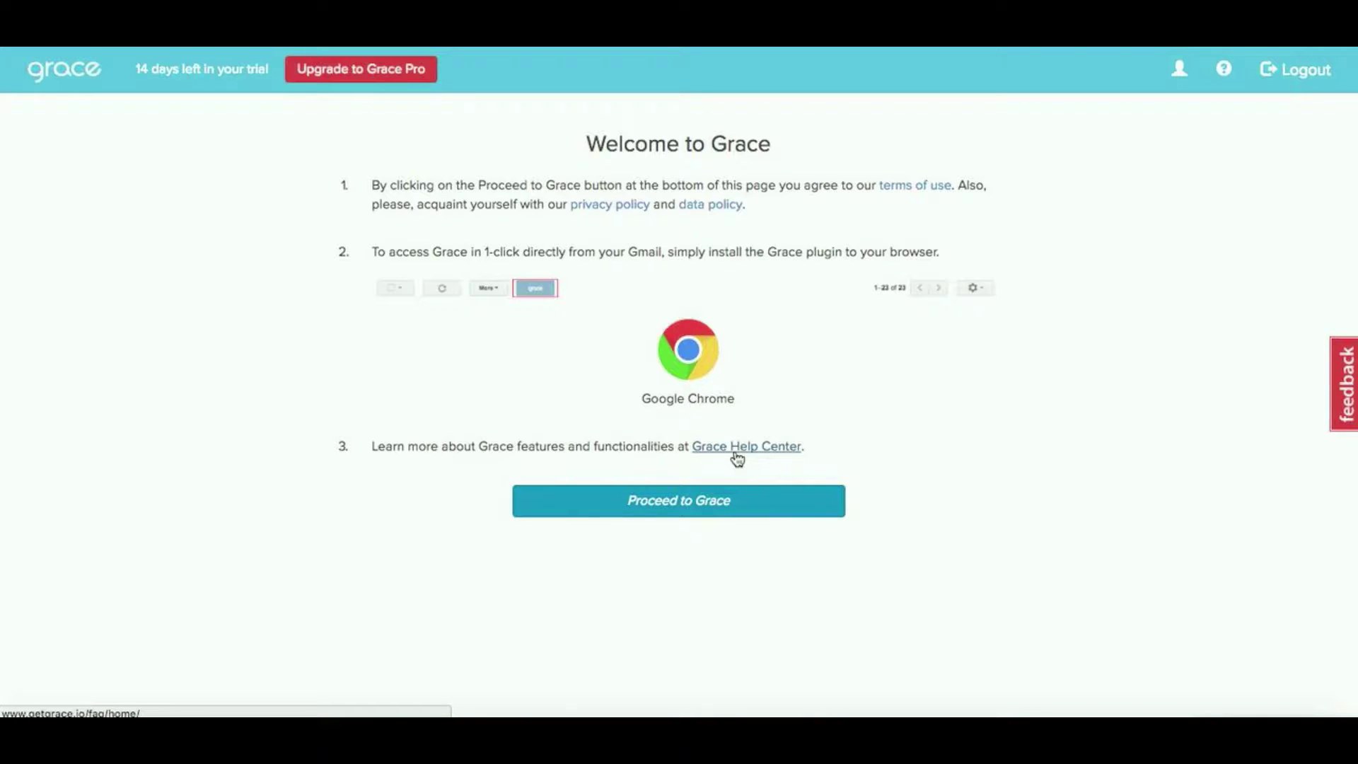
Proceed from the Welcome to Grace page into the updates list
left_click(716, 504)
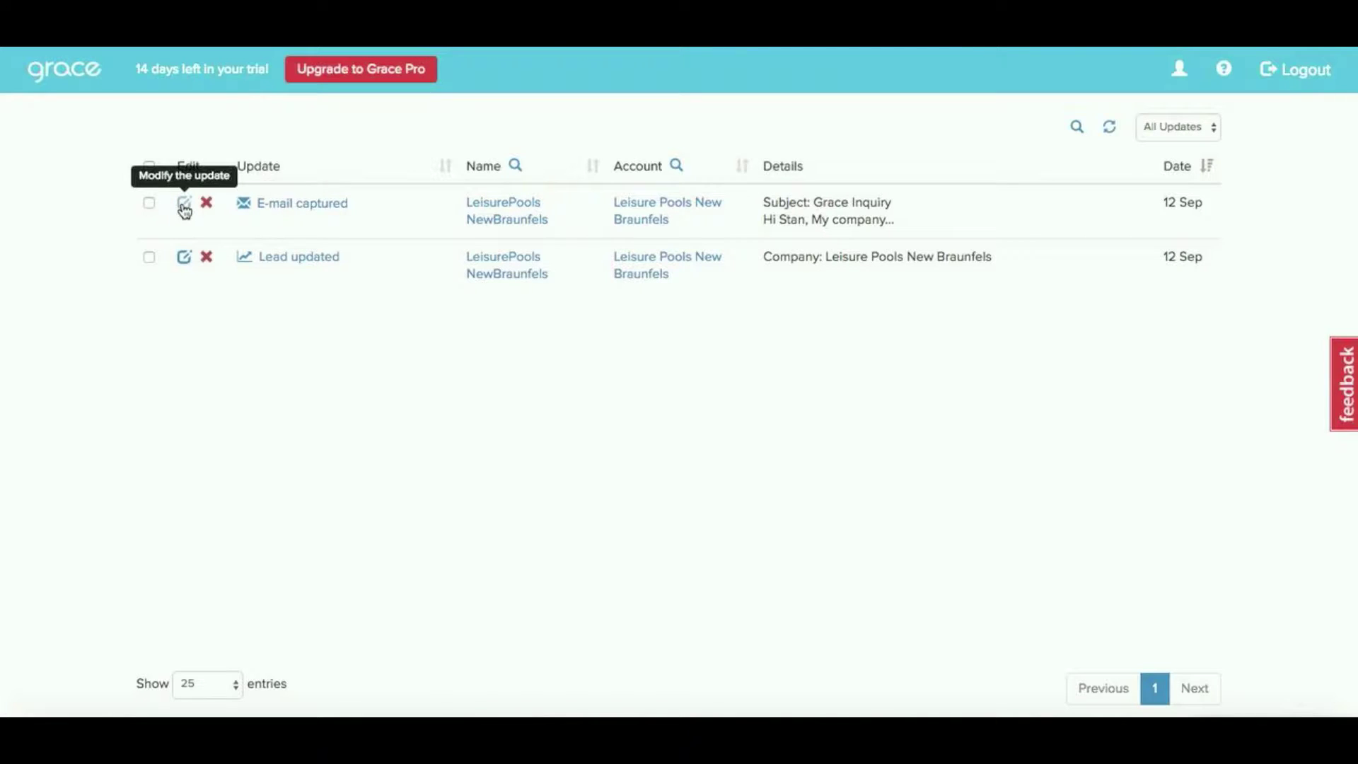
Edit the LeisurePools NewBraunfels lead update, add a phone number, and save it
left_click(184, 258)
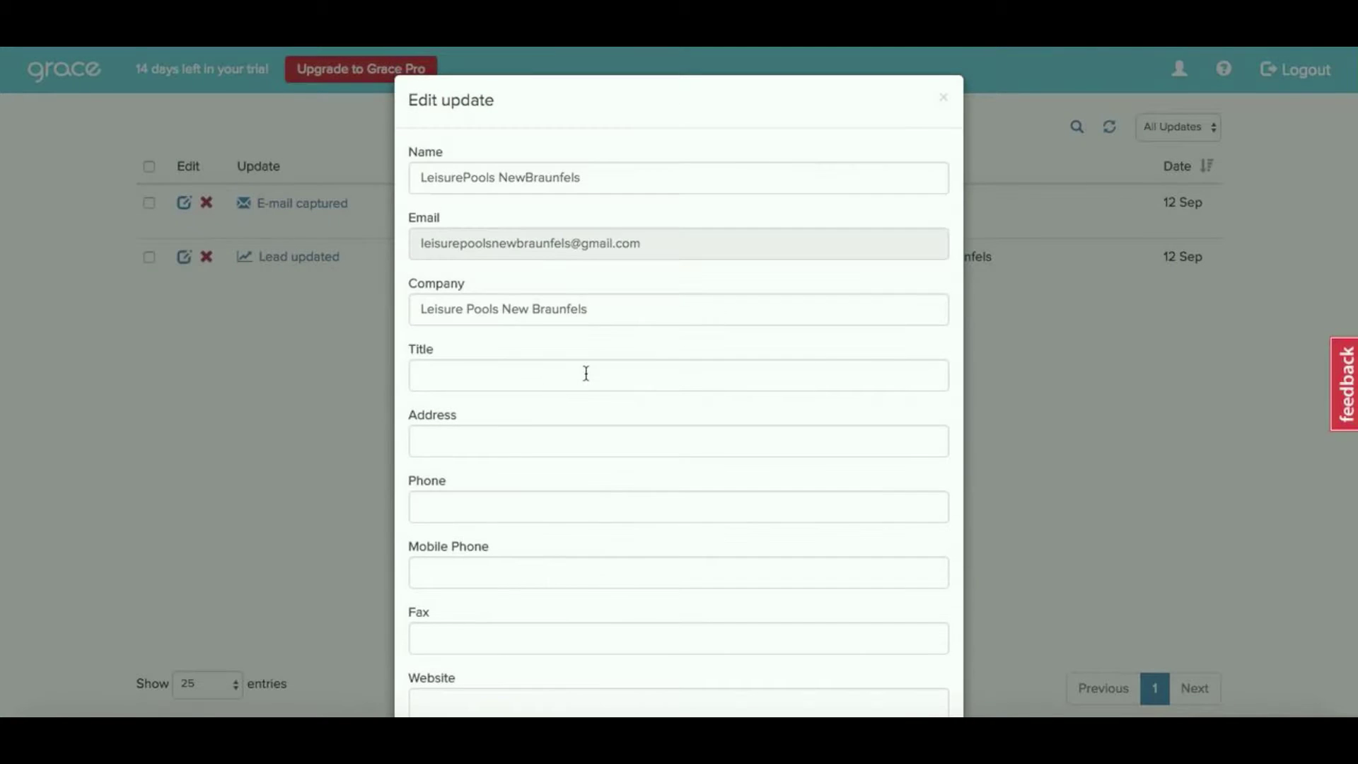
scroll(586, 373, "down", 2)
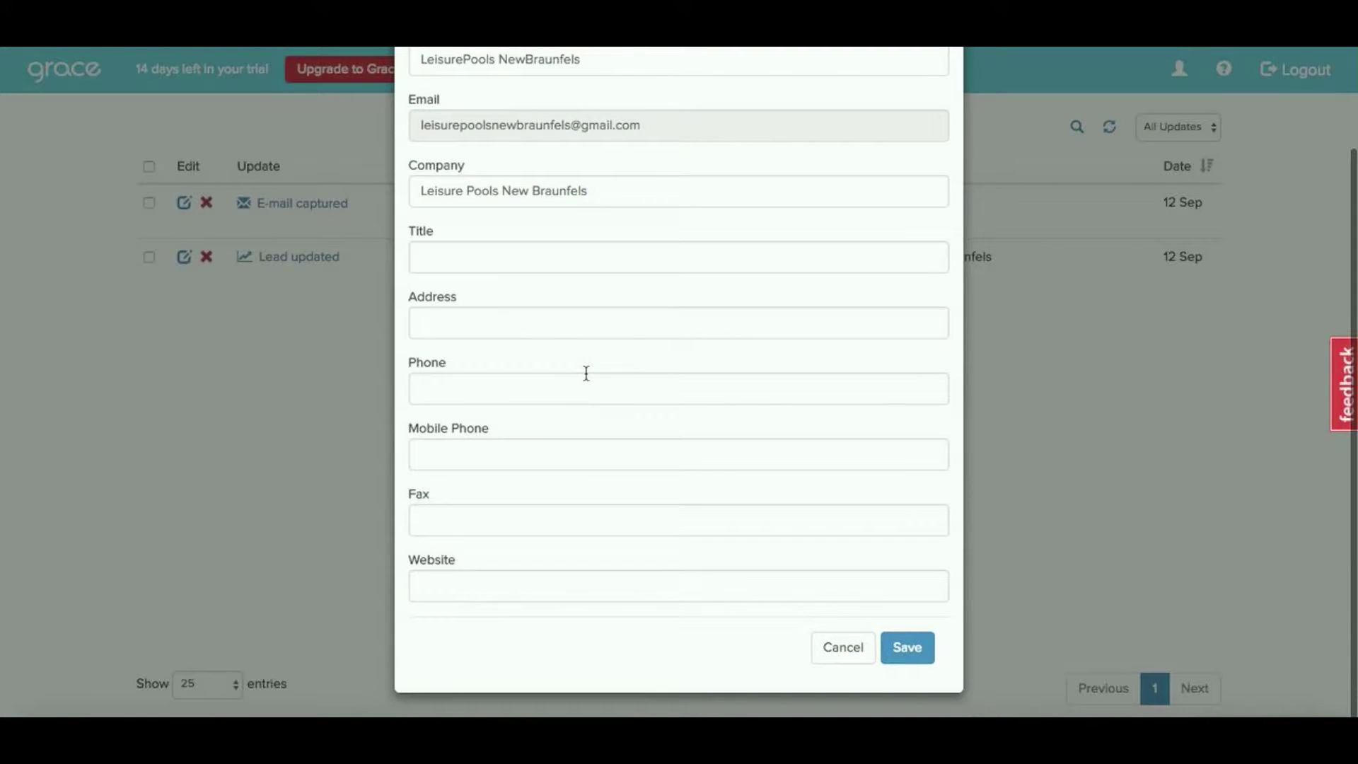
left_click(578, 388)
type("5")
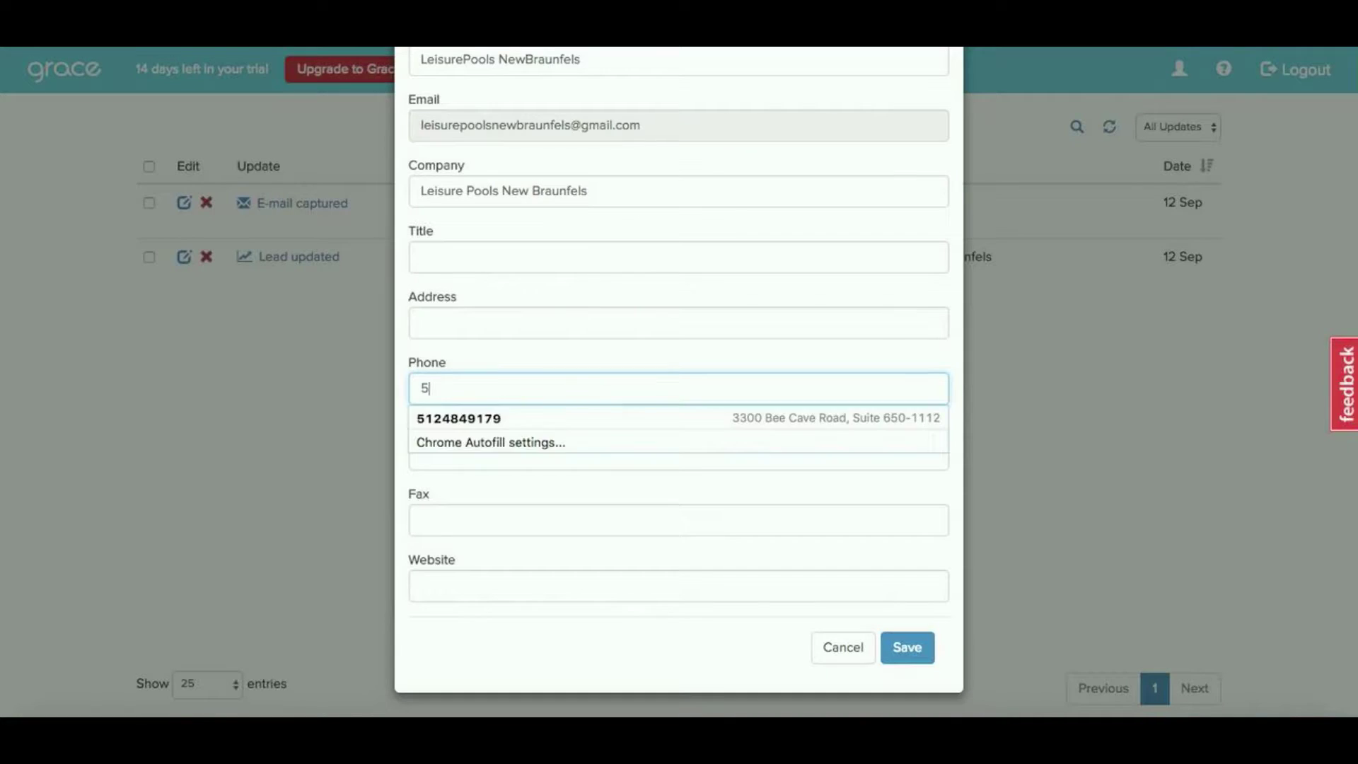
type("55-333-3333")
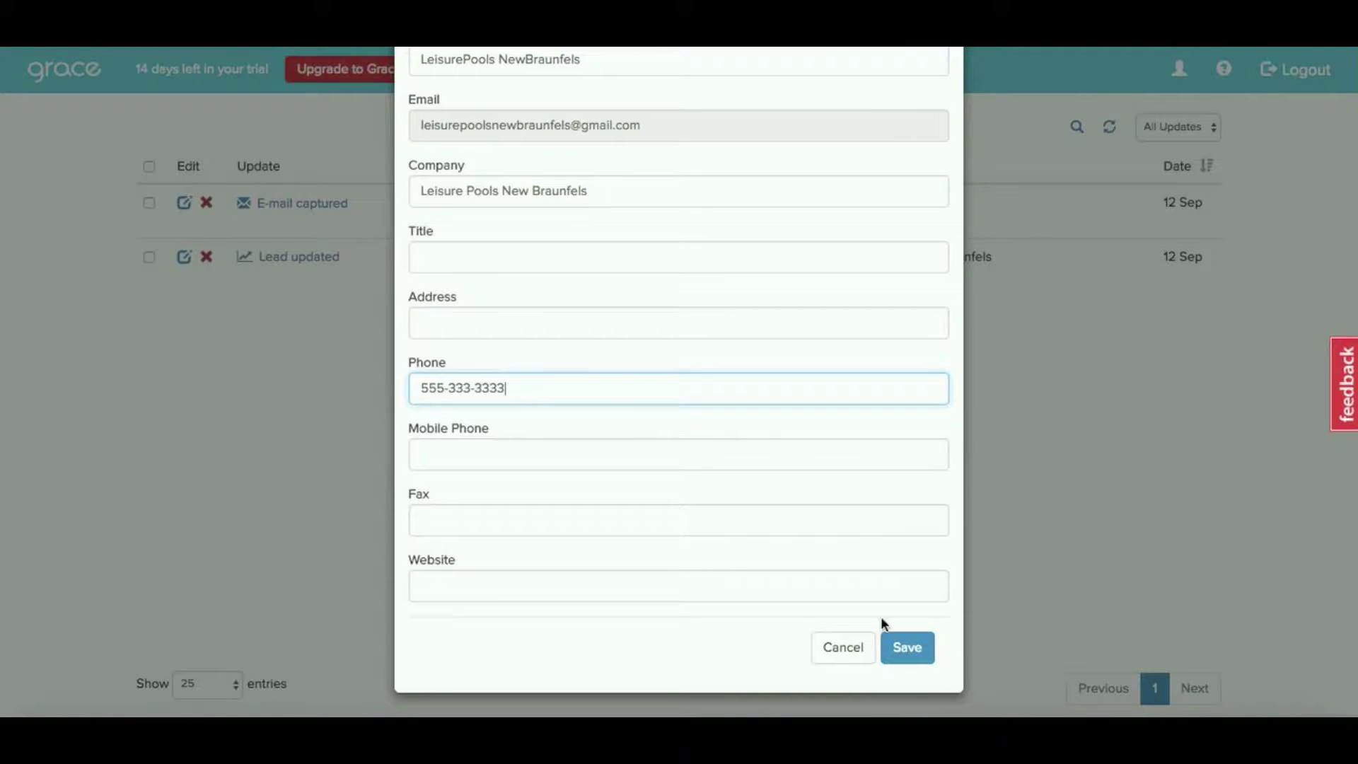
left_click(927, 663)
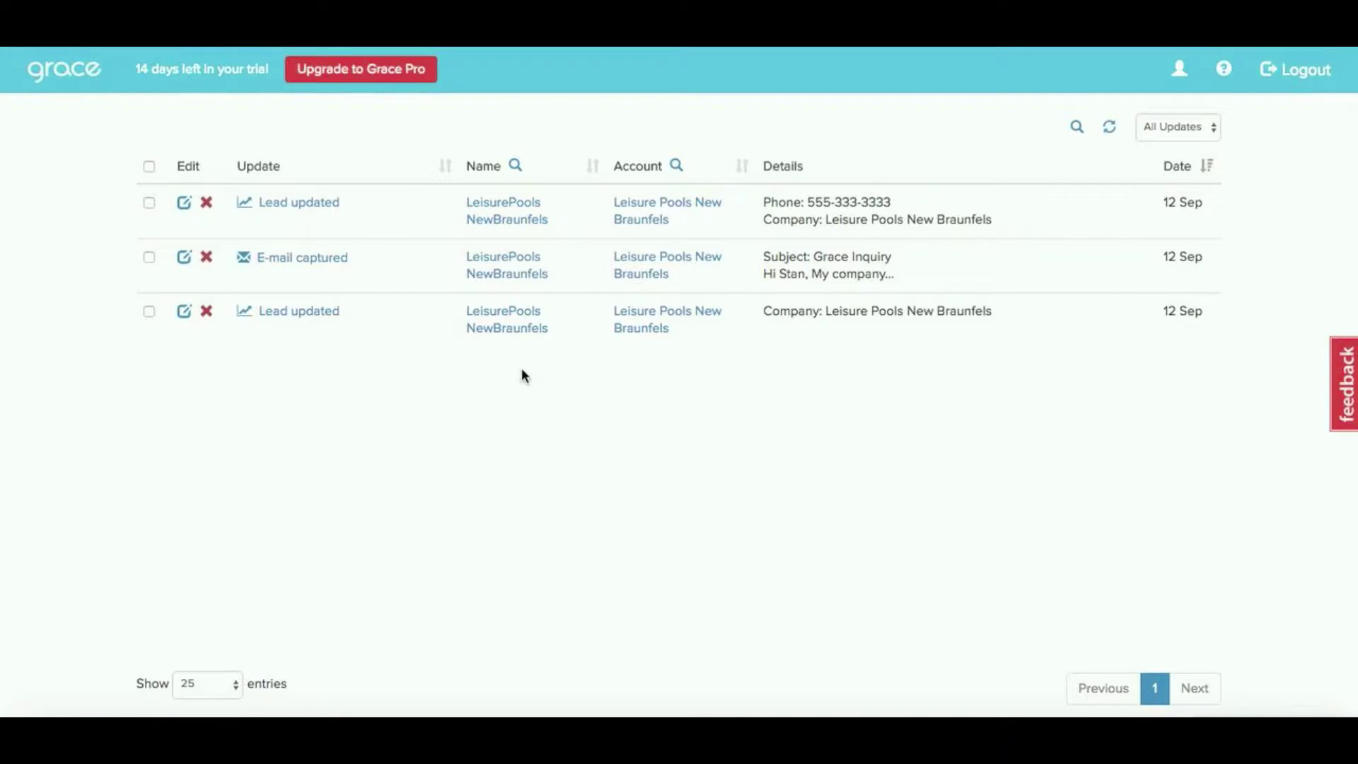
left_click(332, 262)
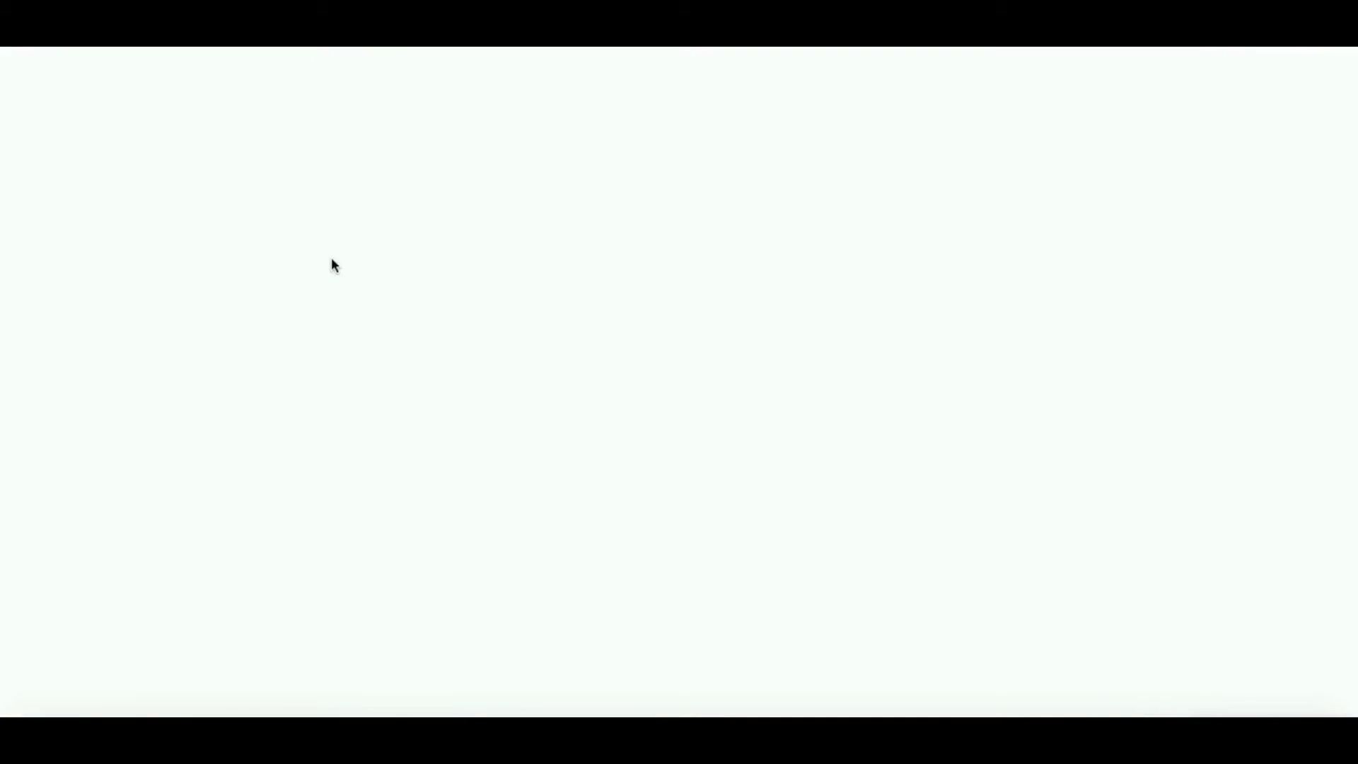
scroll(835, 449, "down", 3)
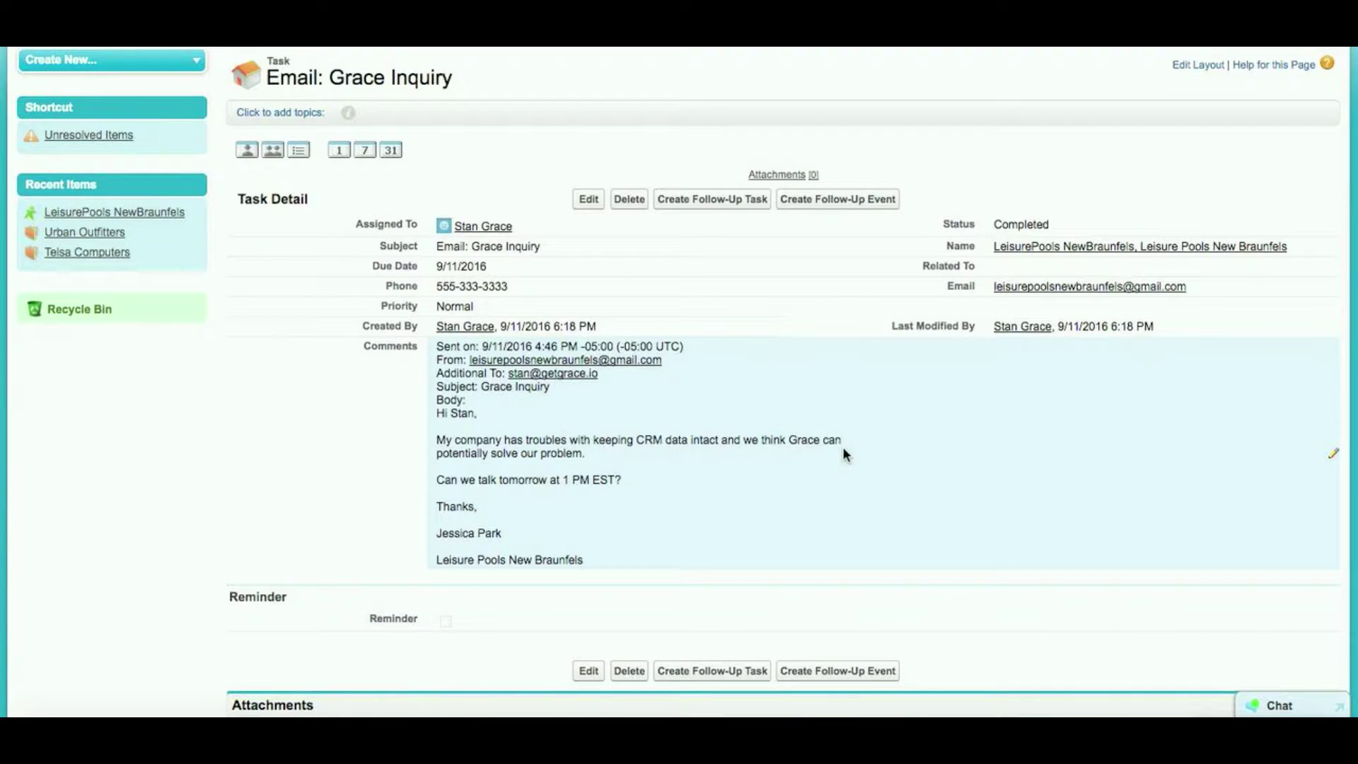
scroll(843, 448, "down", 2)
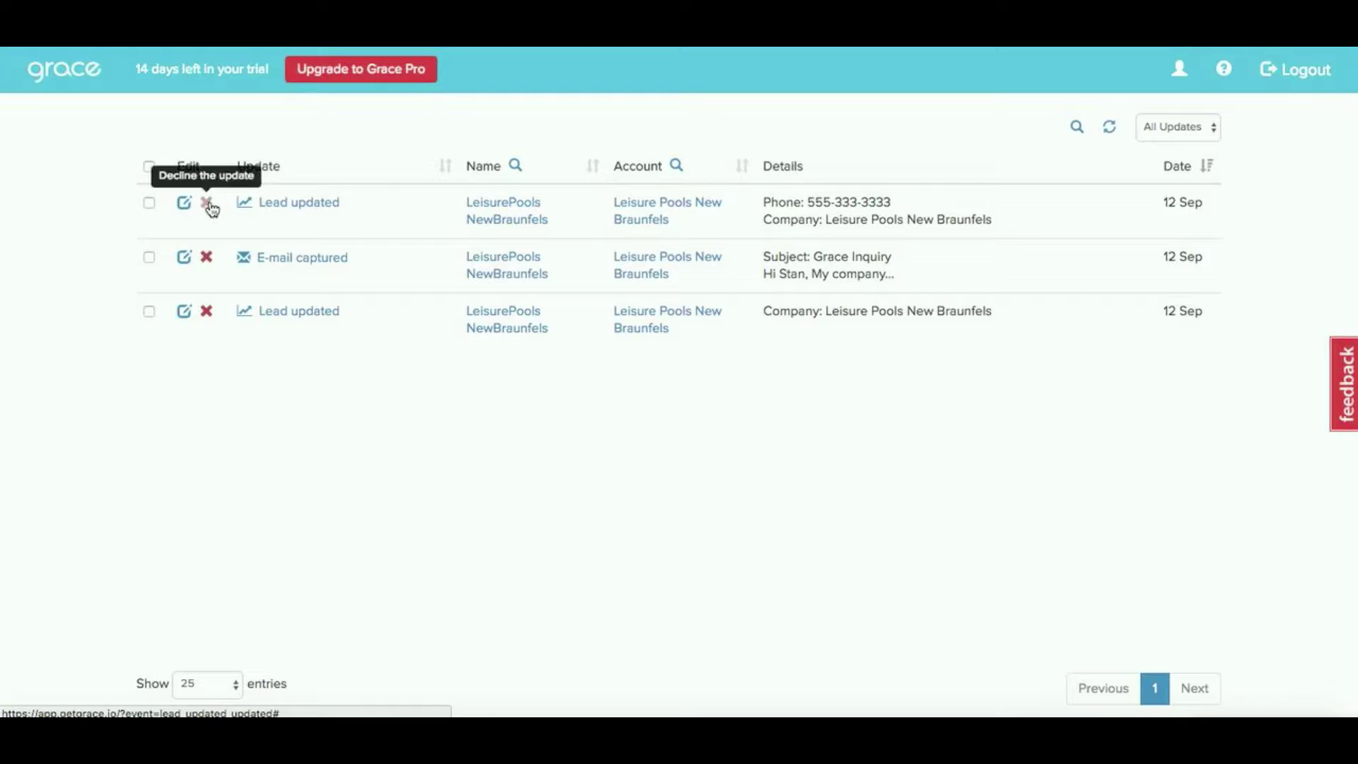
Decline the newest Lead updated entry carrying the added phone number
left_click(207, 203)
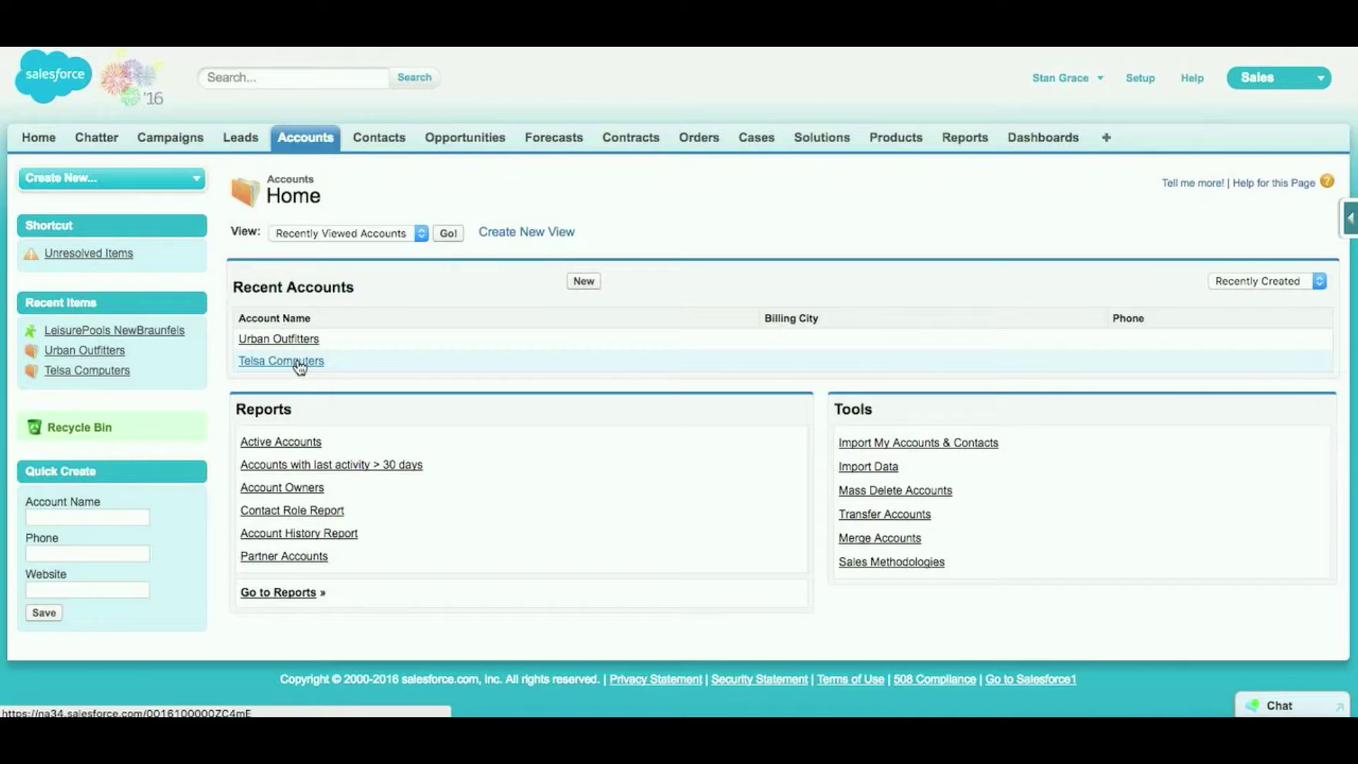
Start a new contact under the Telsa Computers account and enter the contact's last name
left_click(303, 358)
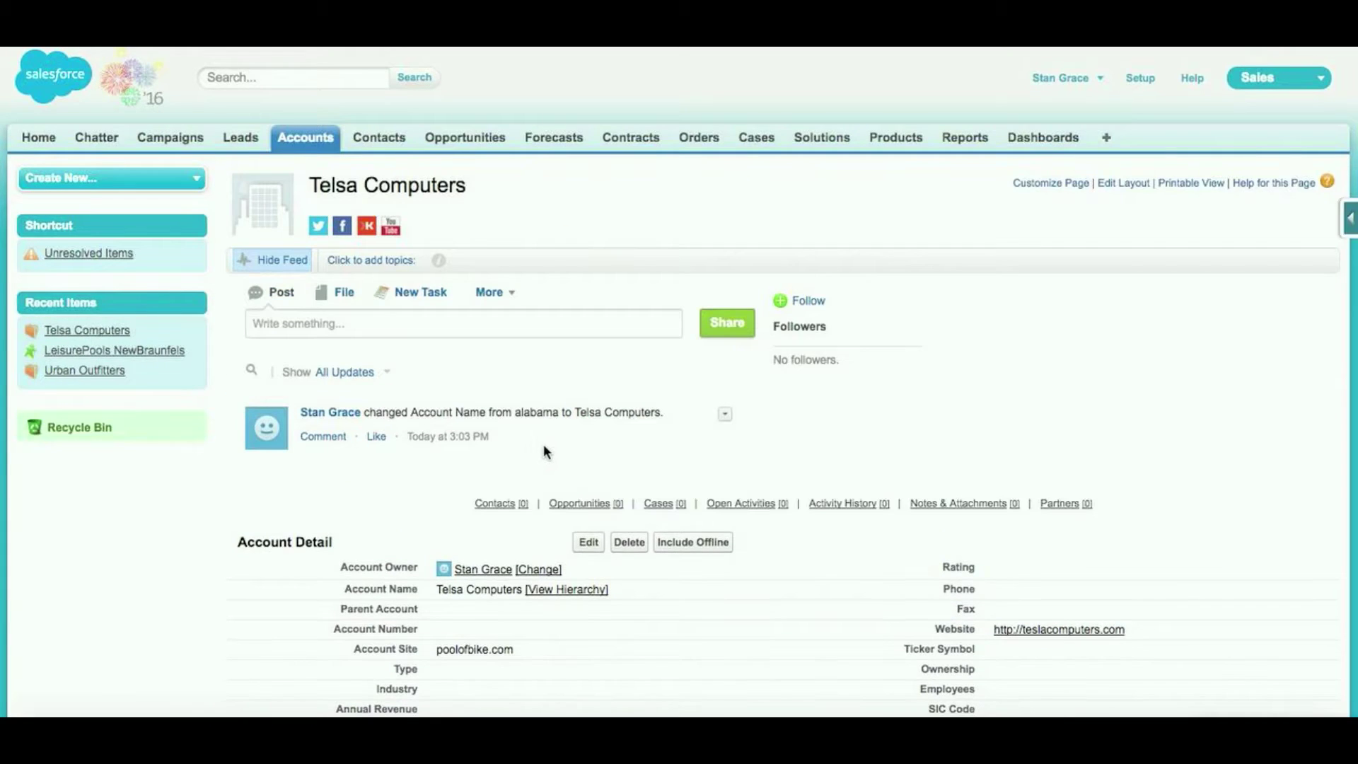
scroll(544, 444, "down", 3)
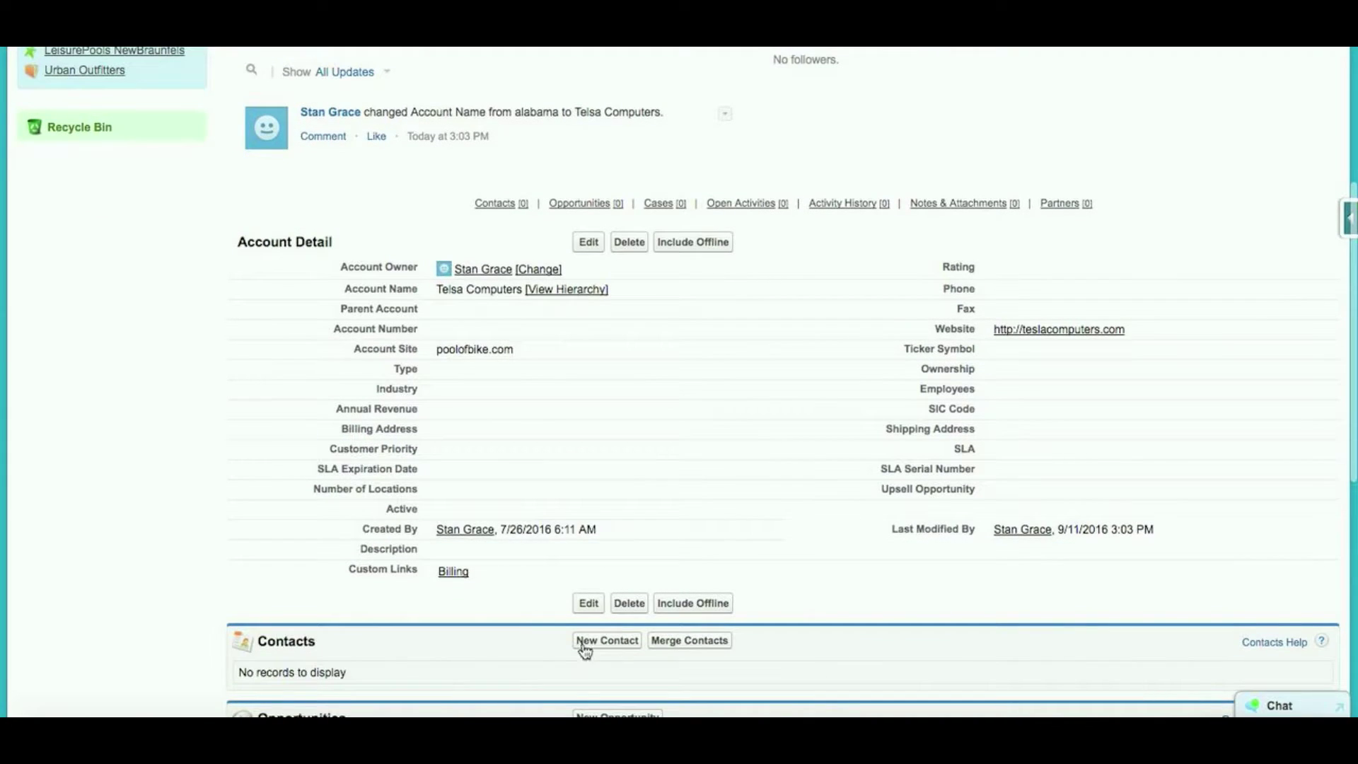
left_click(592, 643)
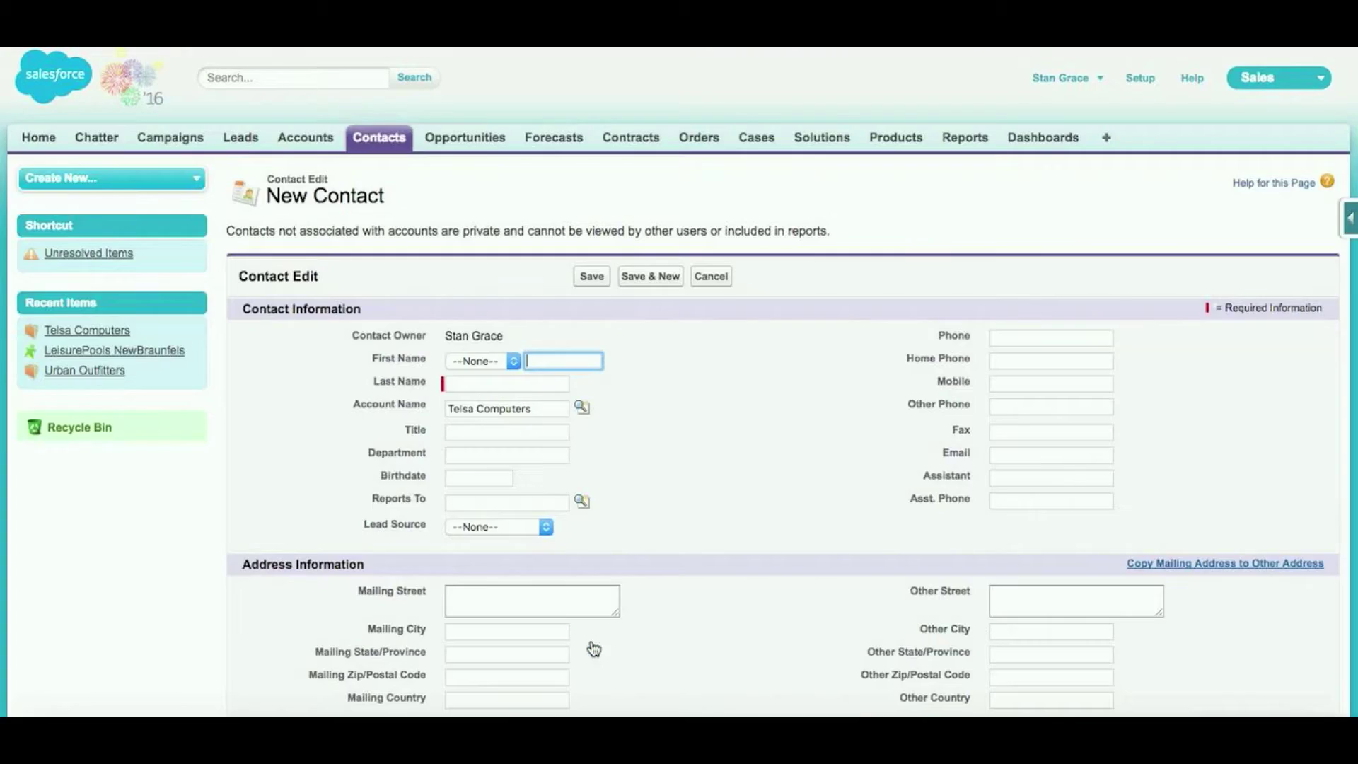
left_click(508, 383)
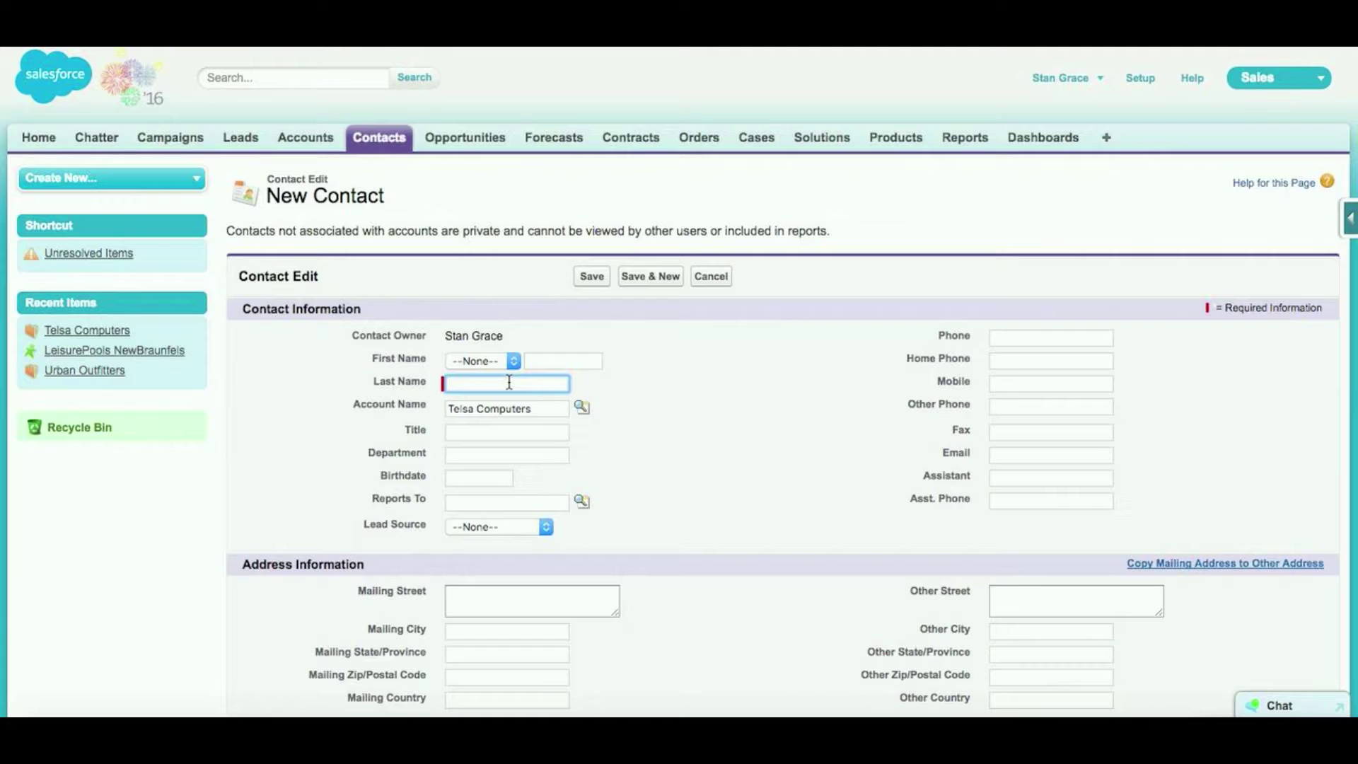
type("Ismakaev")
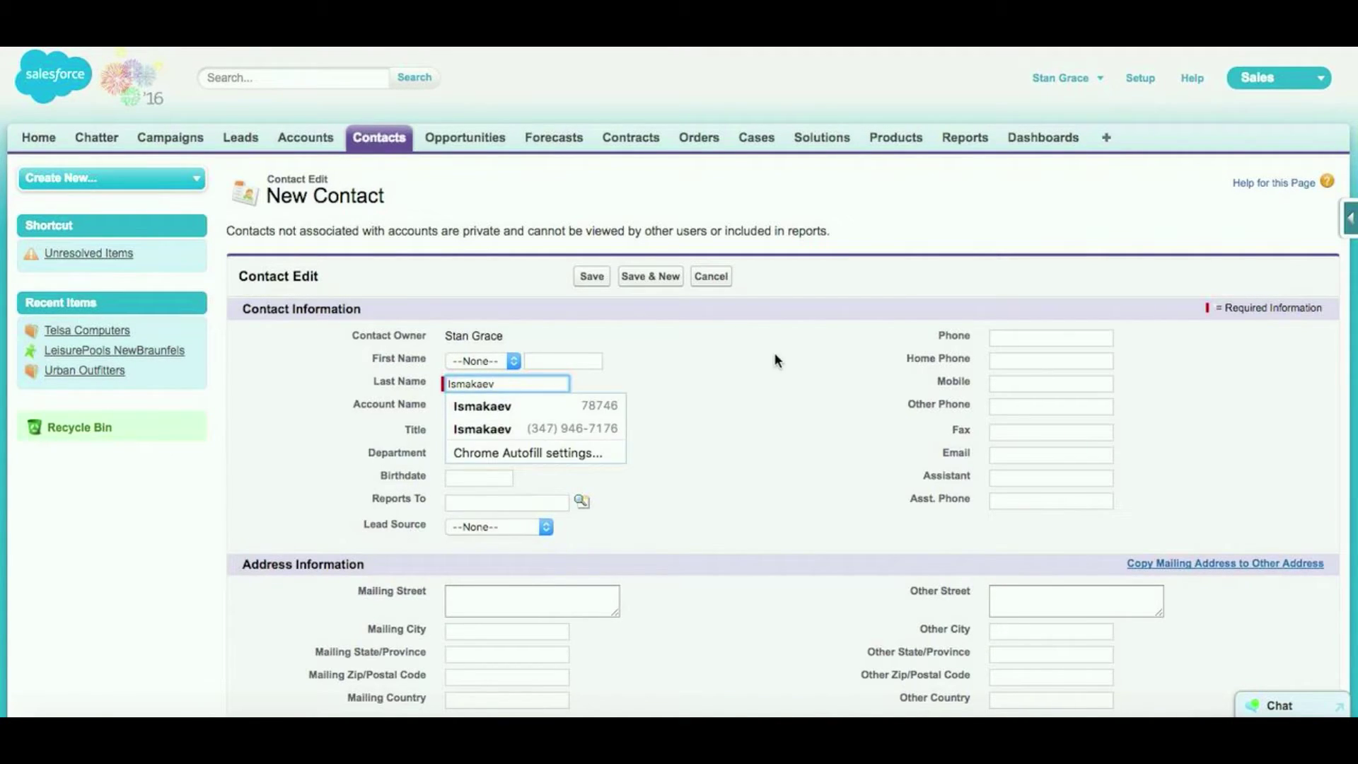
left_click(775, 353)
Fill in the contact's Gmail e-mail address and save the new contact
left_click(1059, 459)
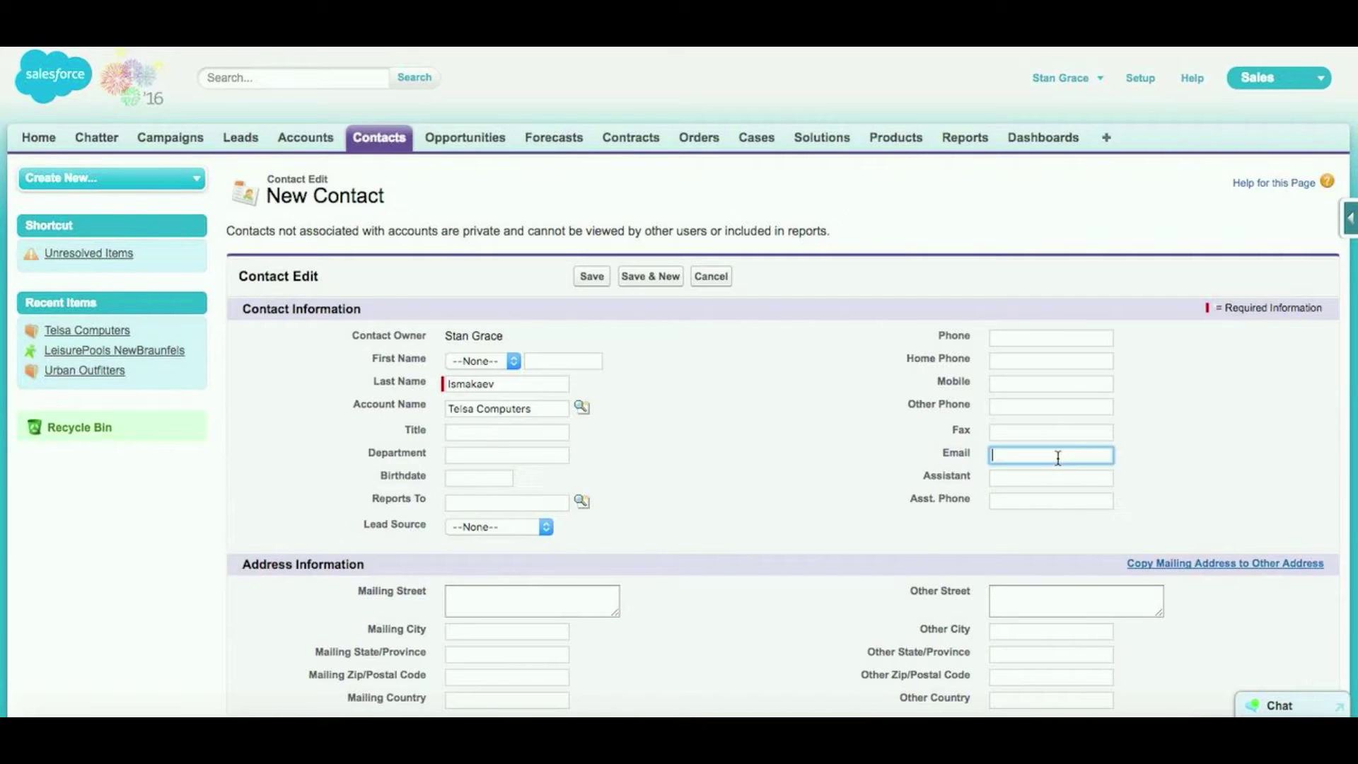
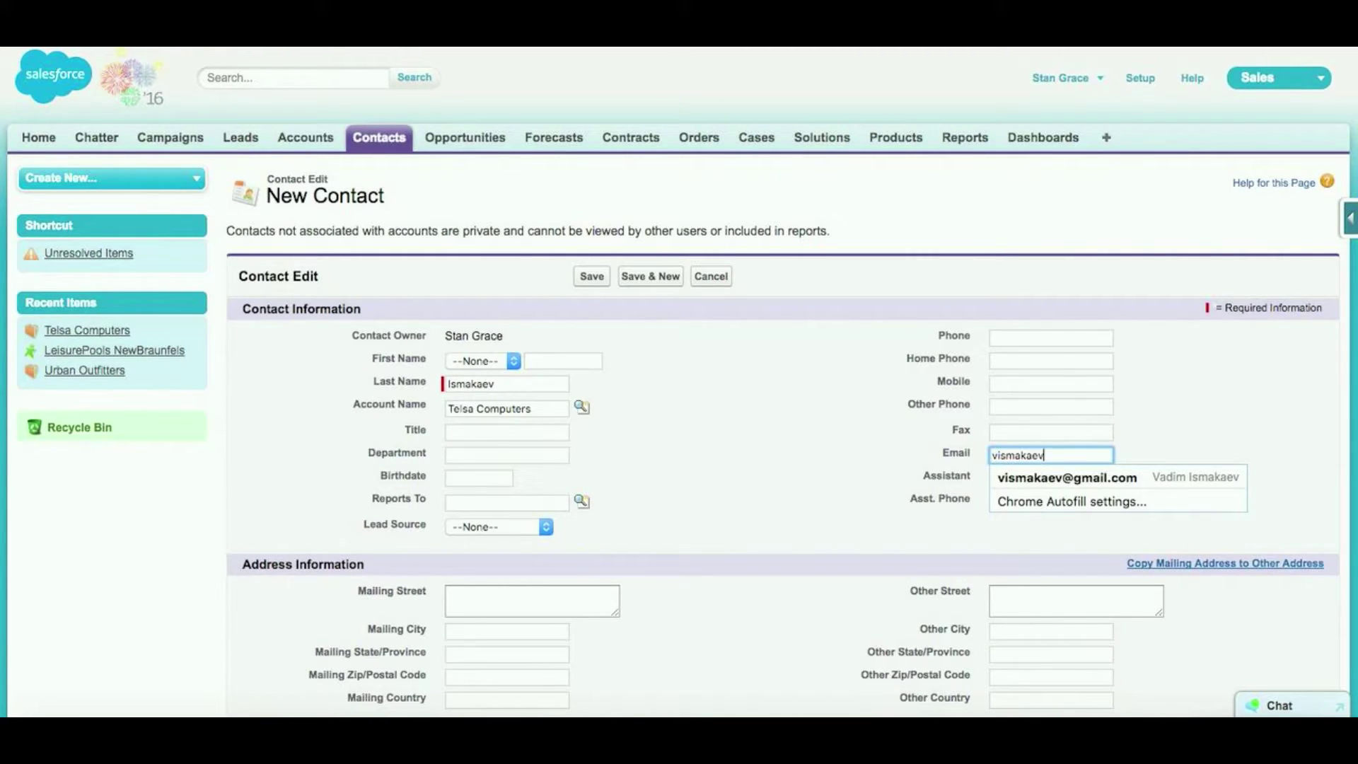
left_click(802, 397)
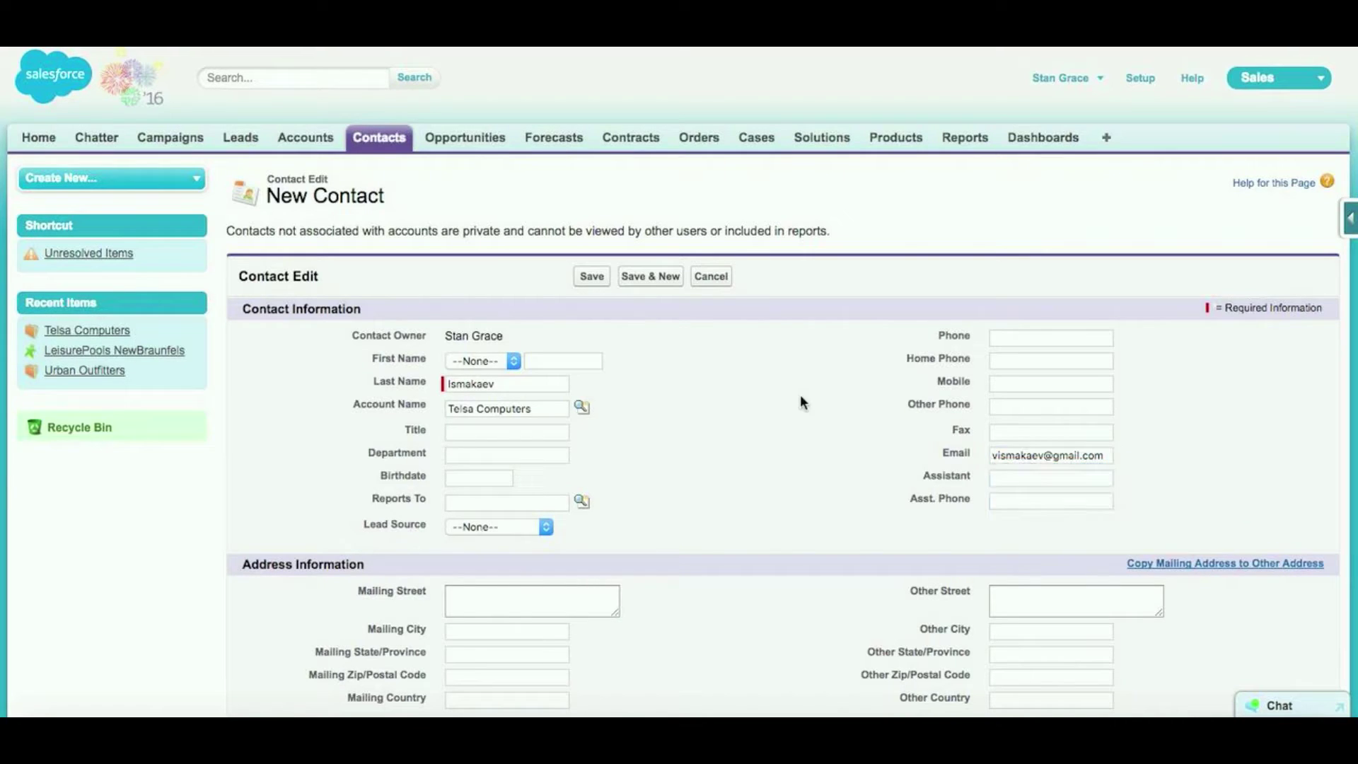
left_click(587, 282)
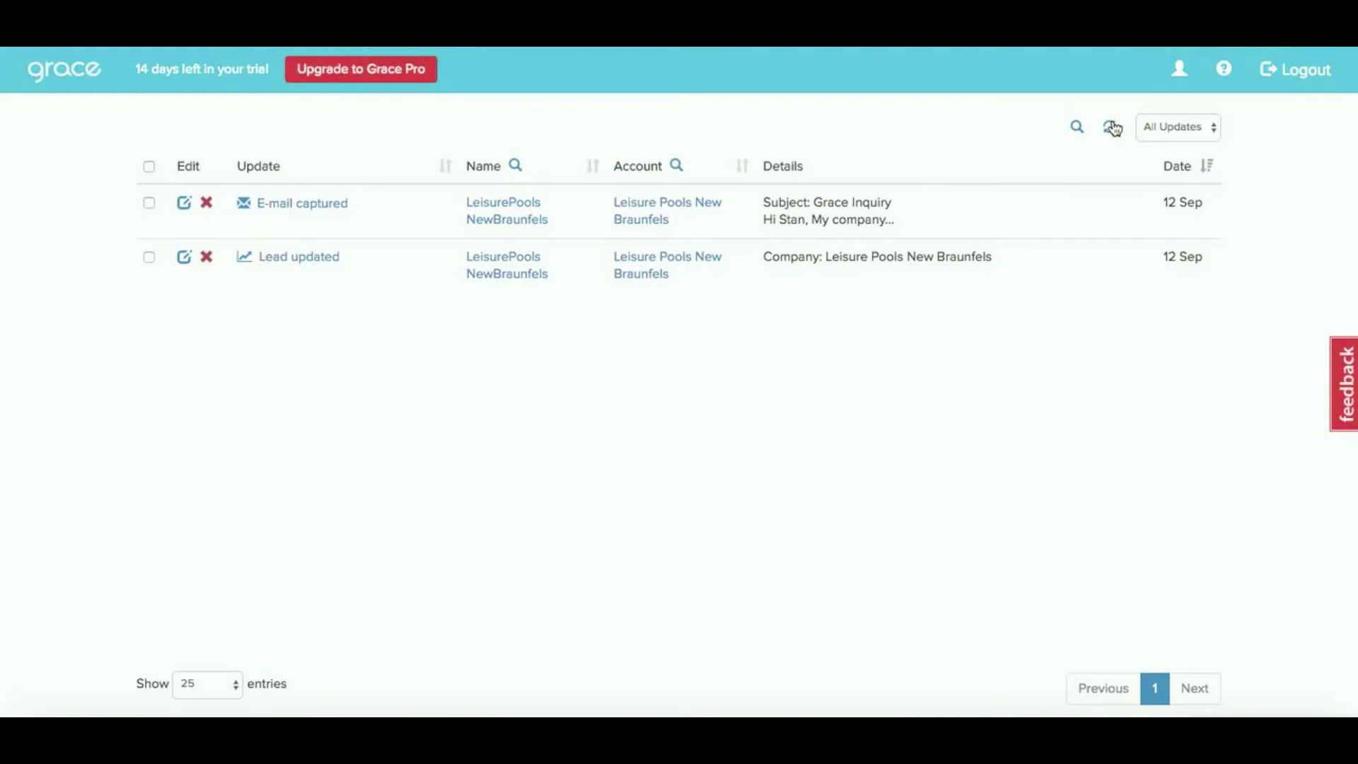
Sync Grace's updates, then open the RE: Contract extension email from page 2 in Salesforce
left_click(1112, 127)
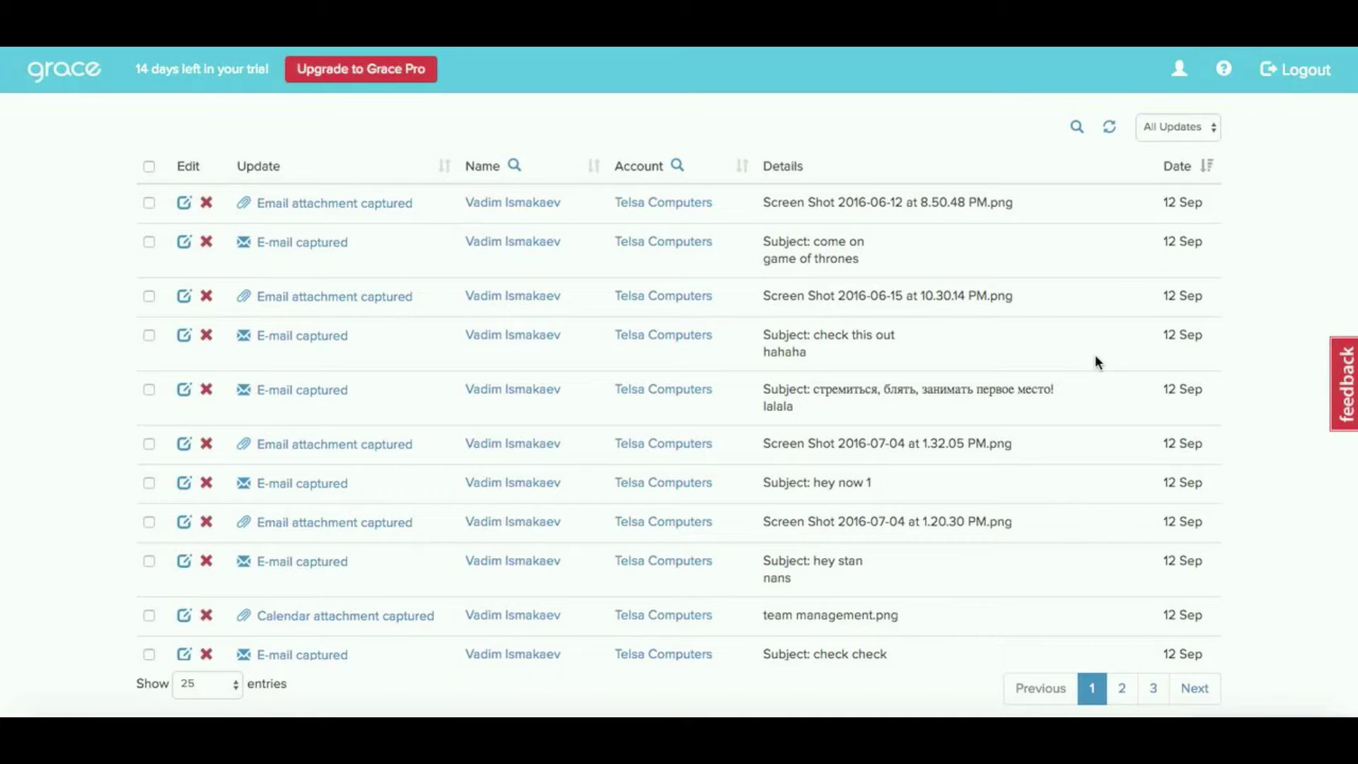
left_click(1122, 688)
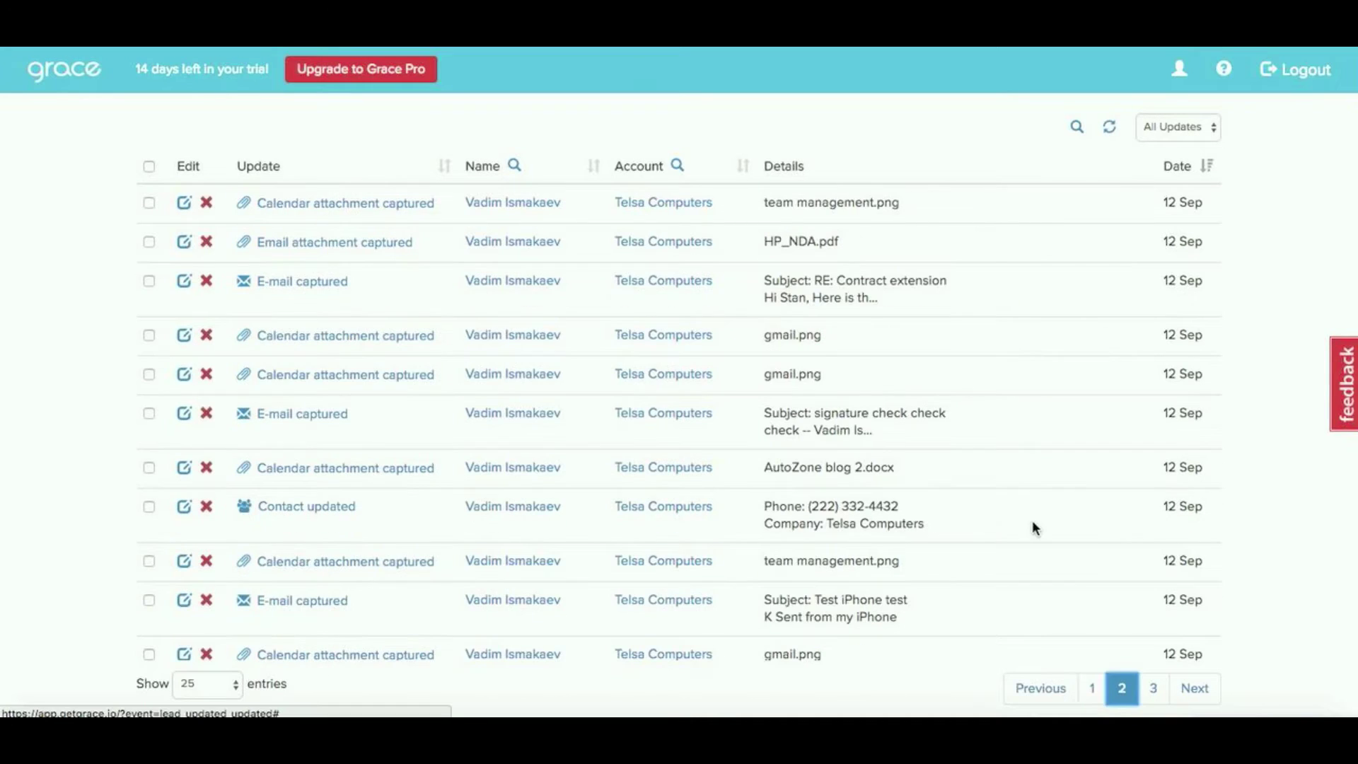
left_click(316, 286)
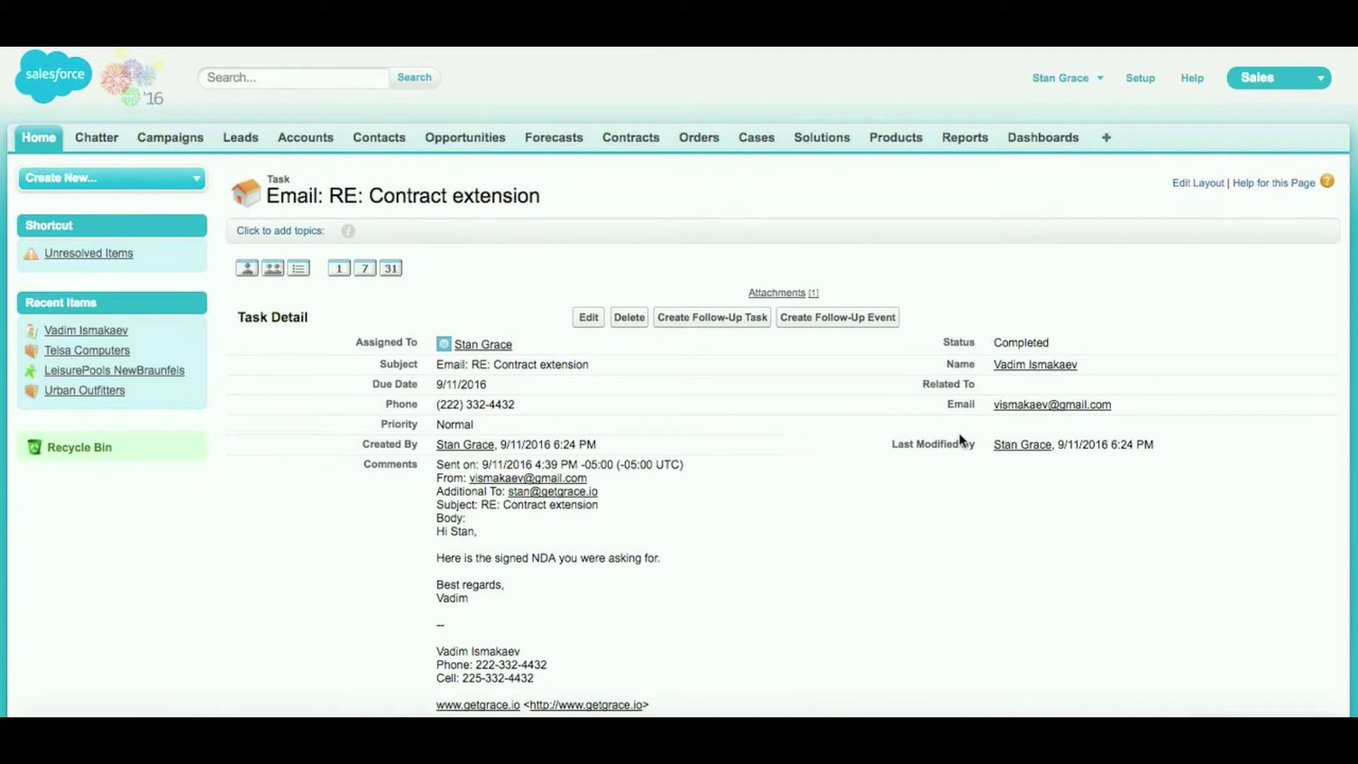
Scroll through the RE: Contract extension task to check its HP_NDA.pdf attachment
scroll(960, 438, "down", 1)
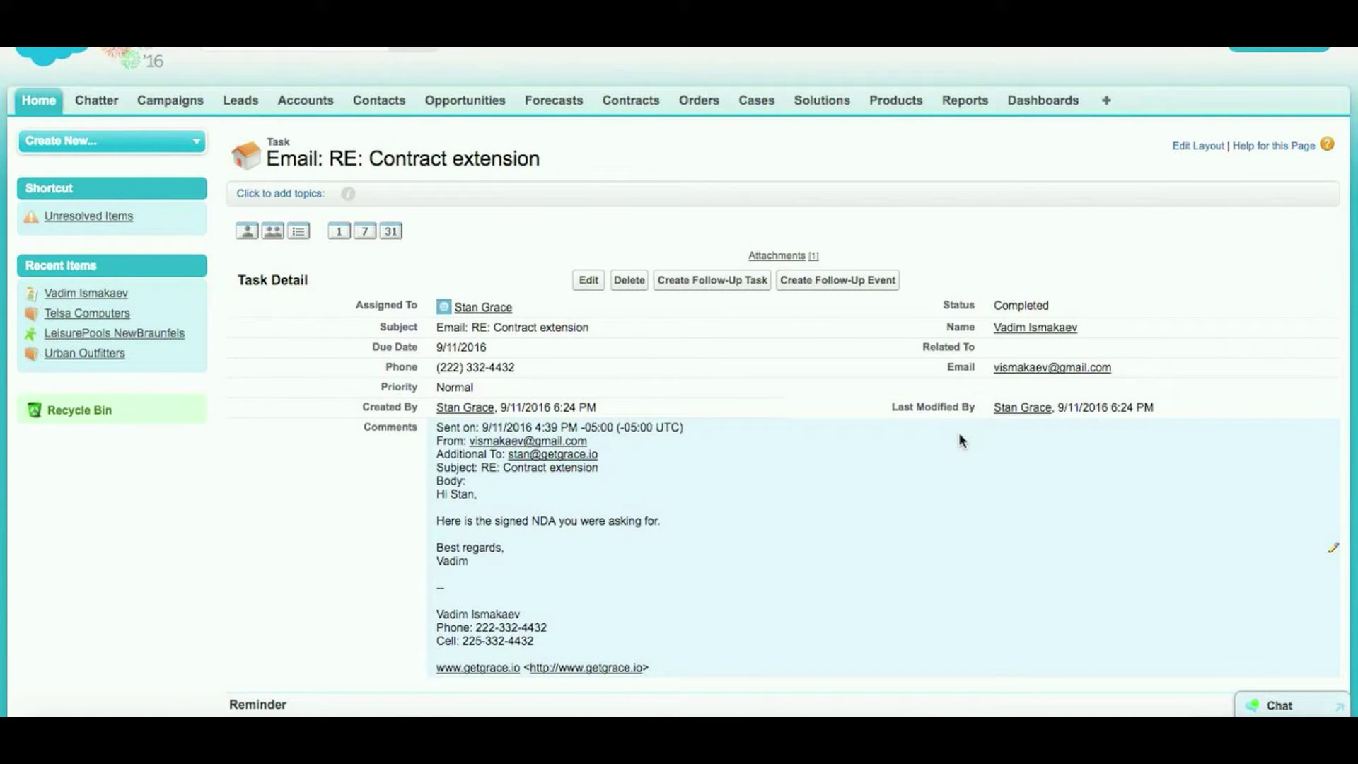
scroll(961, 440, "down", 1)
scroll(960, 440, "down", 4)
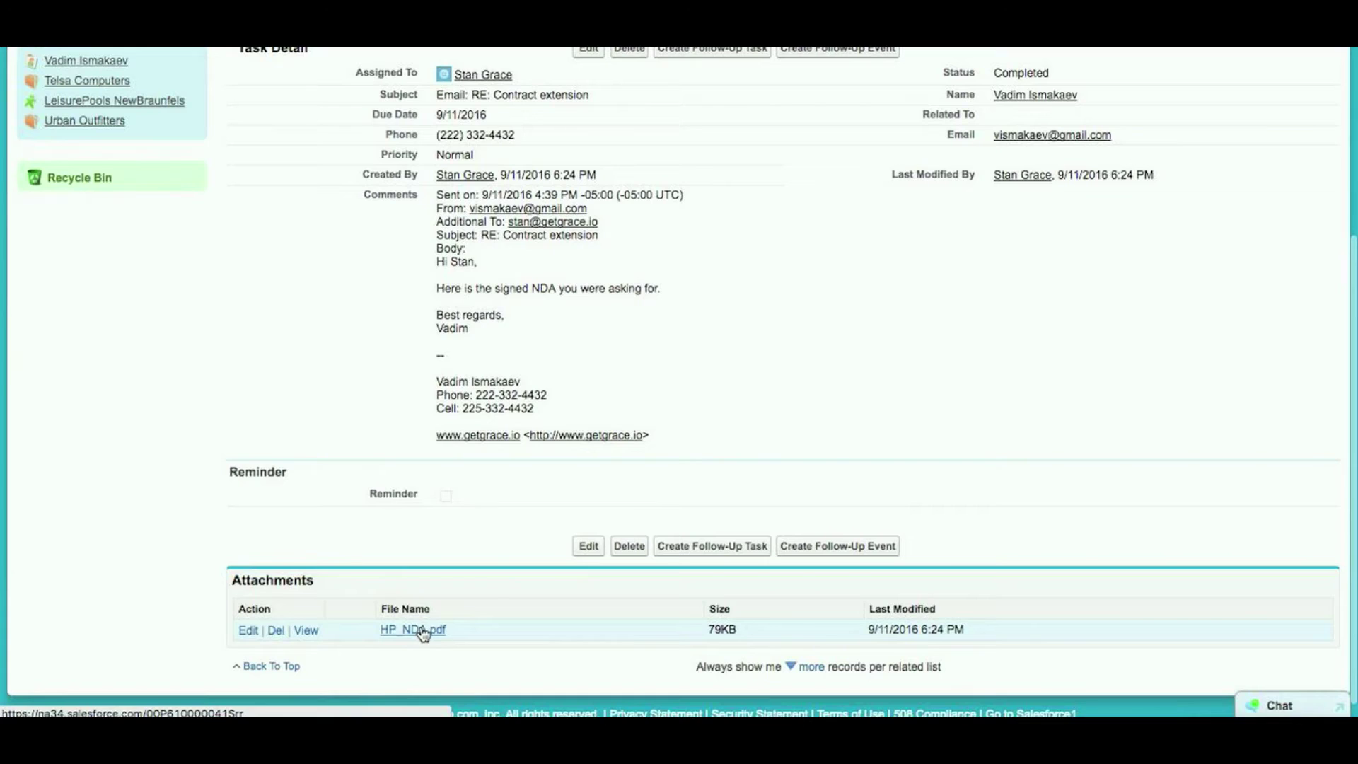
scroll(839, 266, "up", 2)
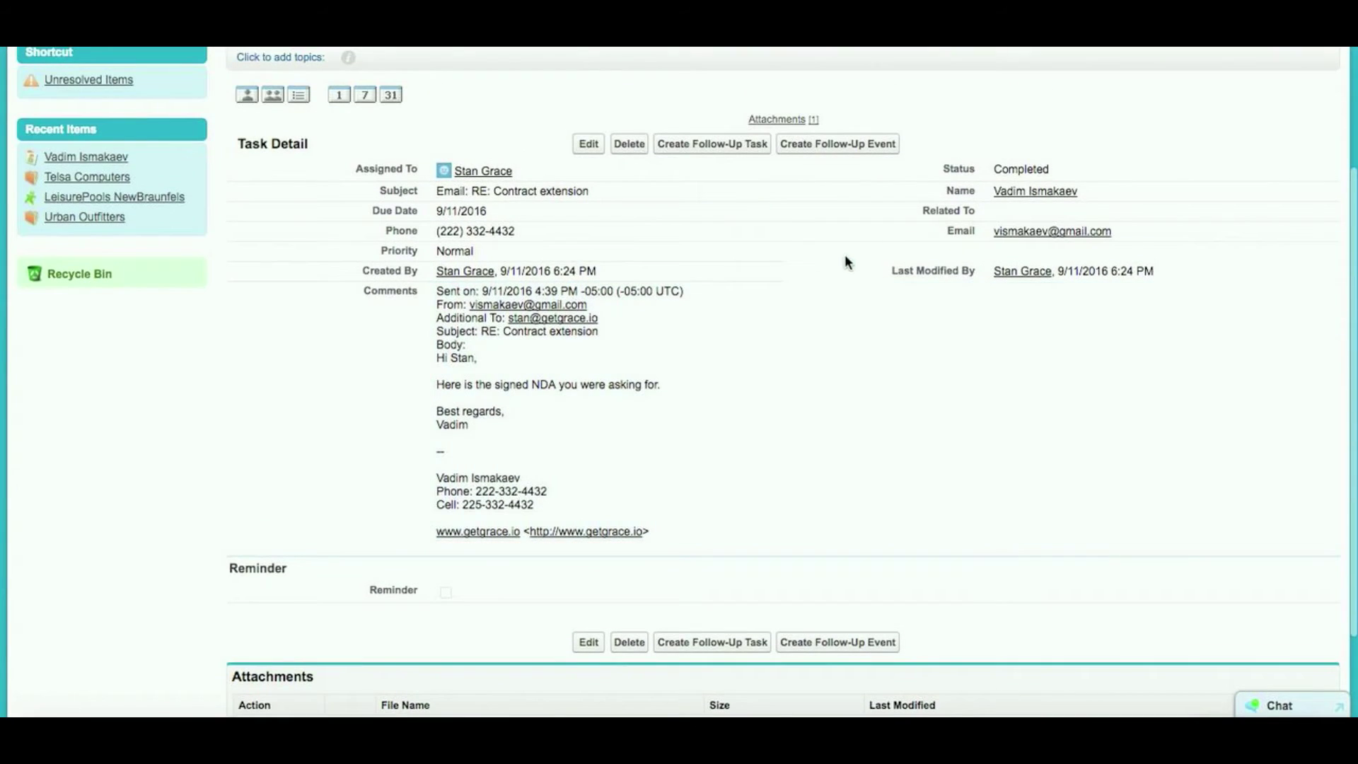
Open the linked contact's record and scroll down to its Activity History
left_click(1025, 192)
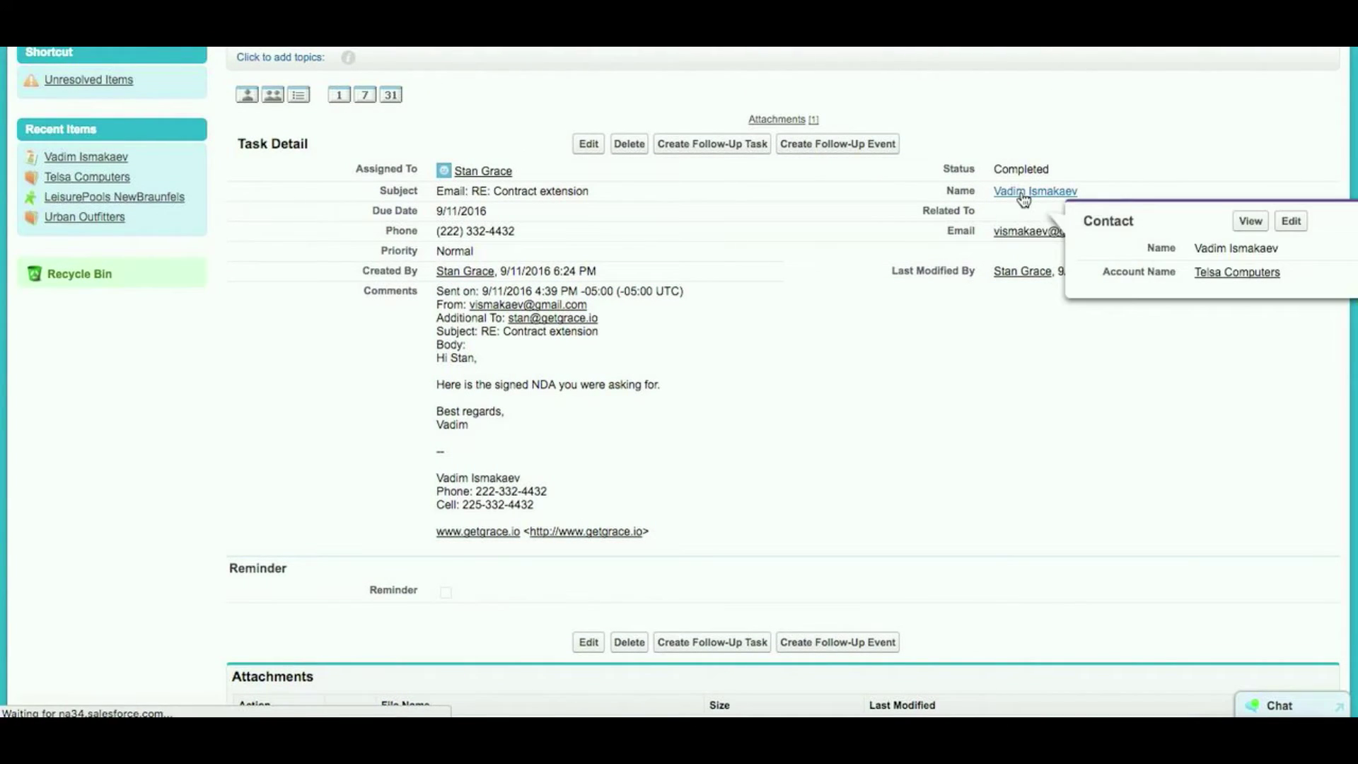
scroll(953, 376, "down", 1)
scroll(953, 376, "down", 2)
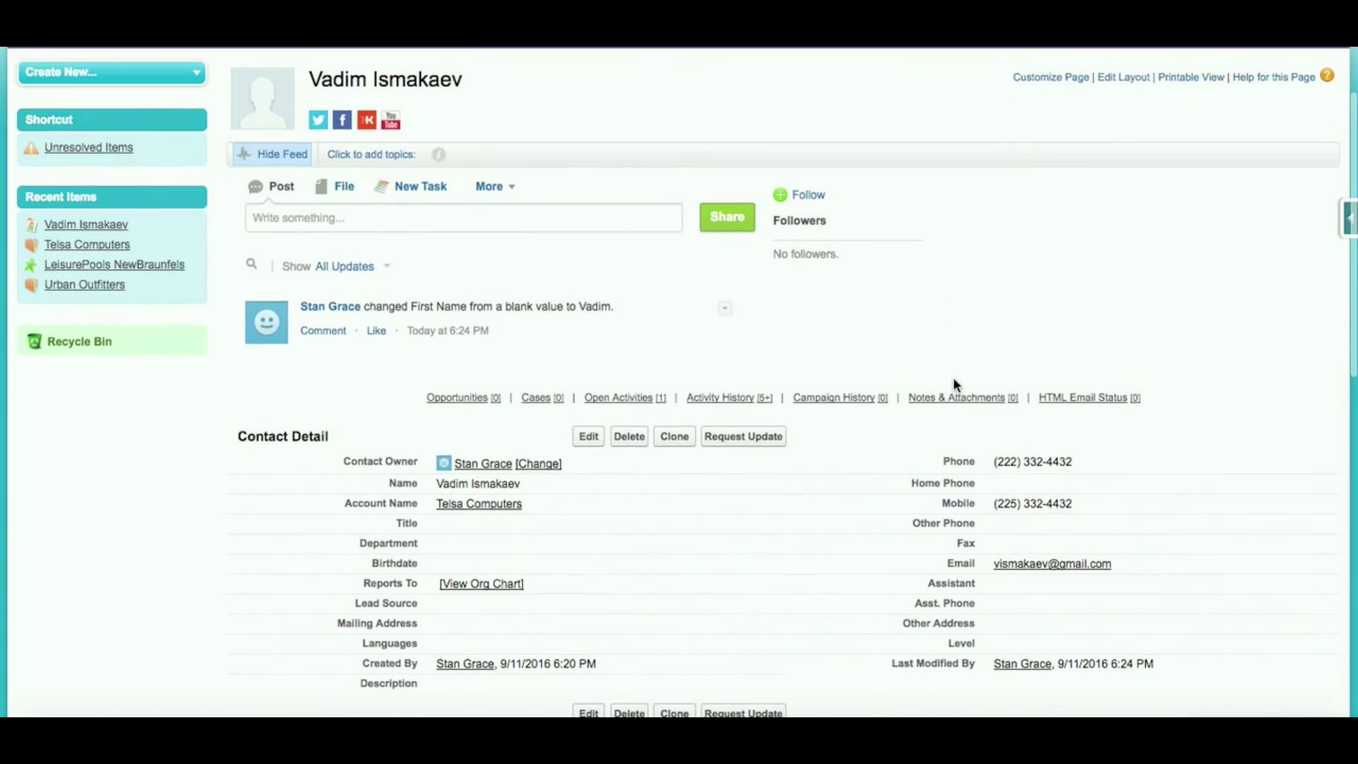
scroll(863, 453, "down", 1)
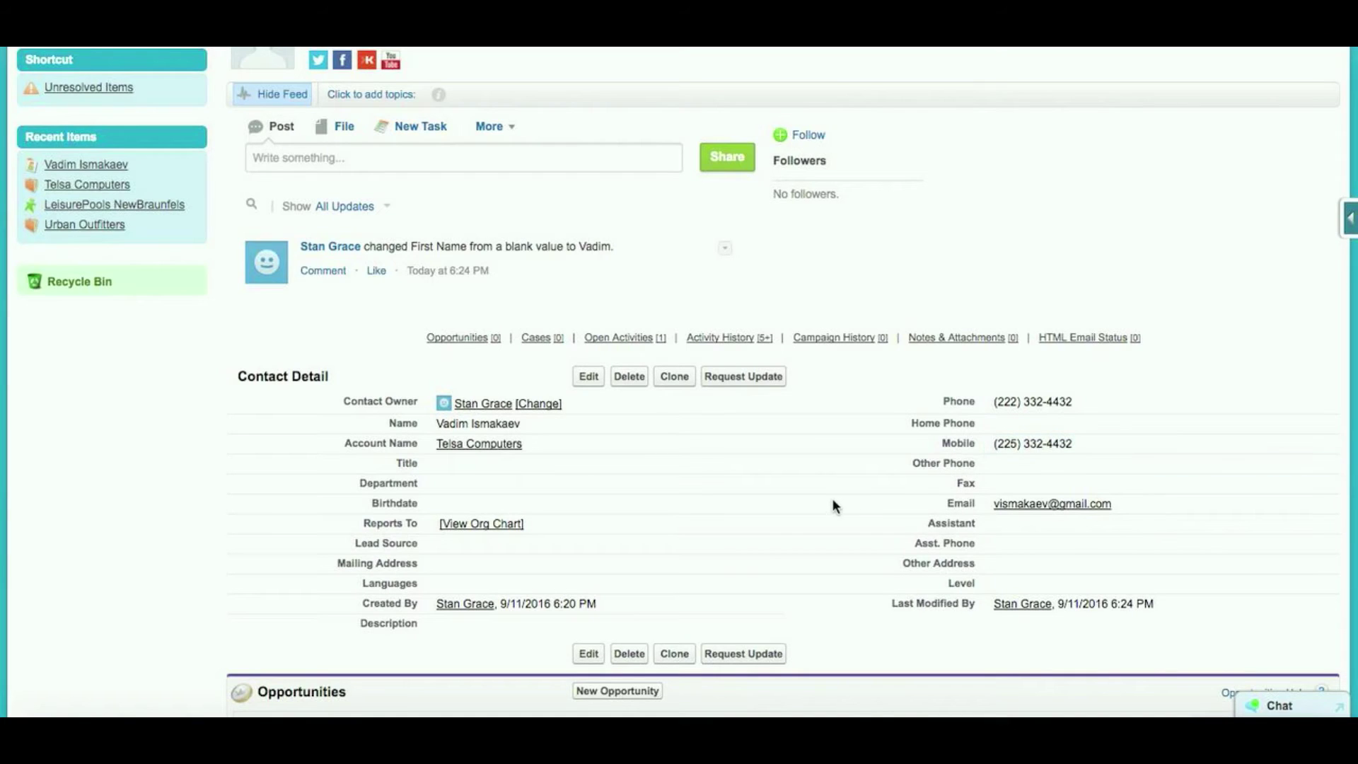
scroll(832, 504, "down", 4)
scroll(832, 504, "down", 5)
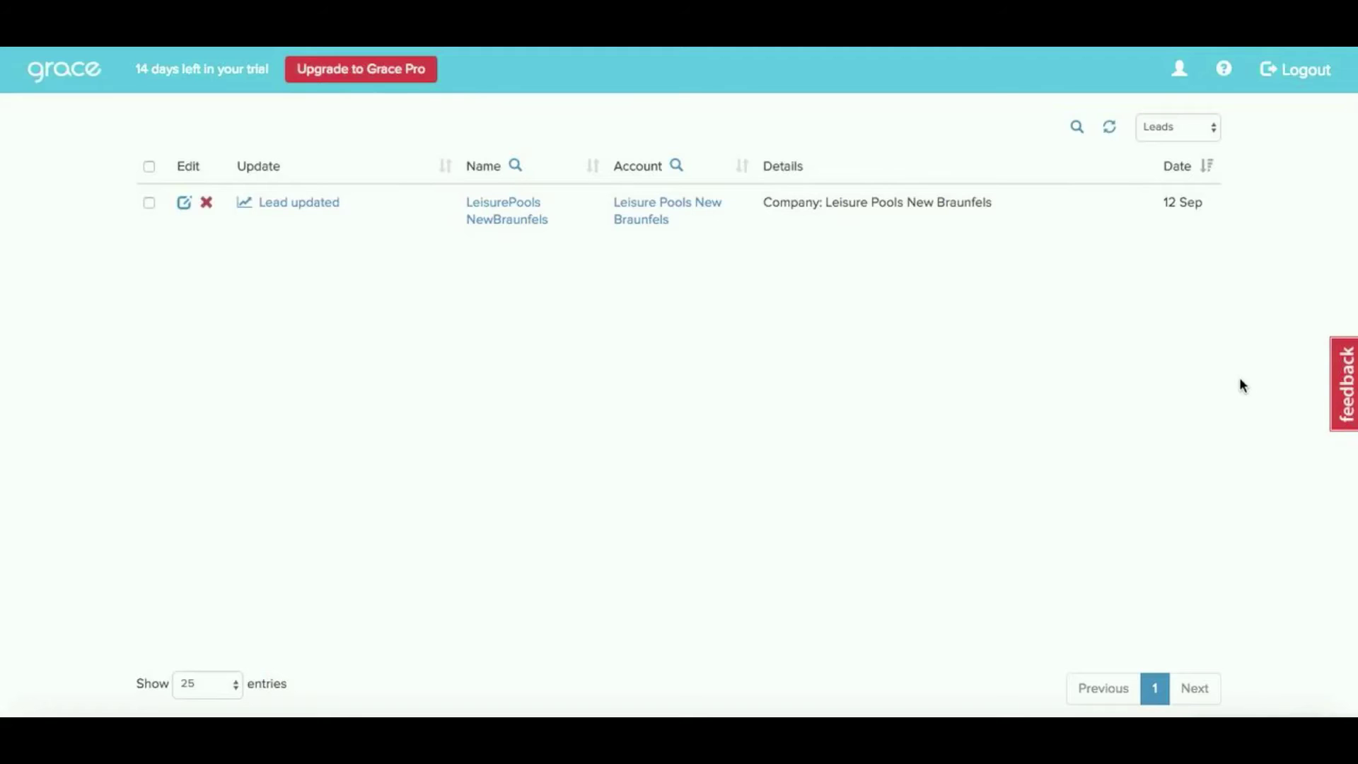
Filter Grace's updates to Tasks and open the Grace Demo event in Salesforce
left_click(1175, 129)
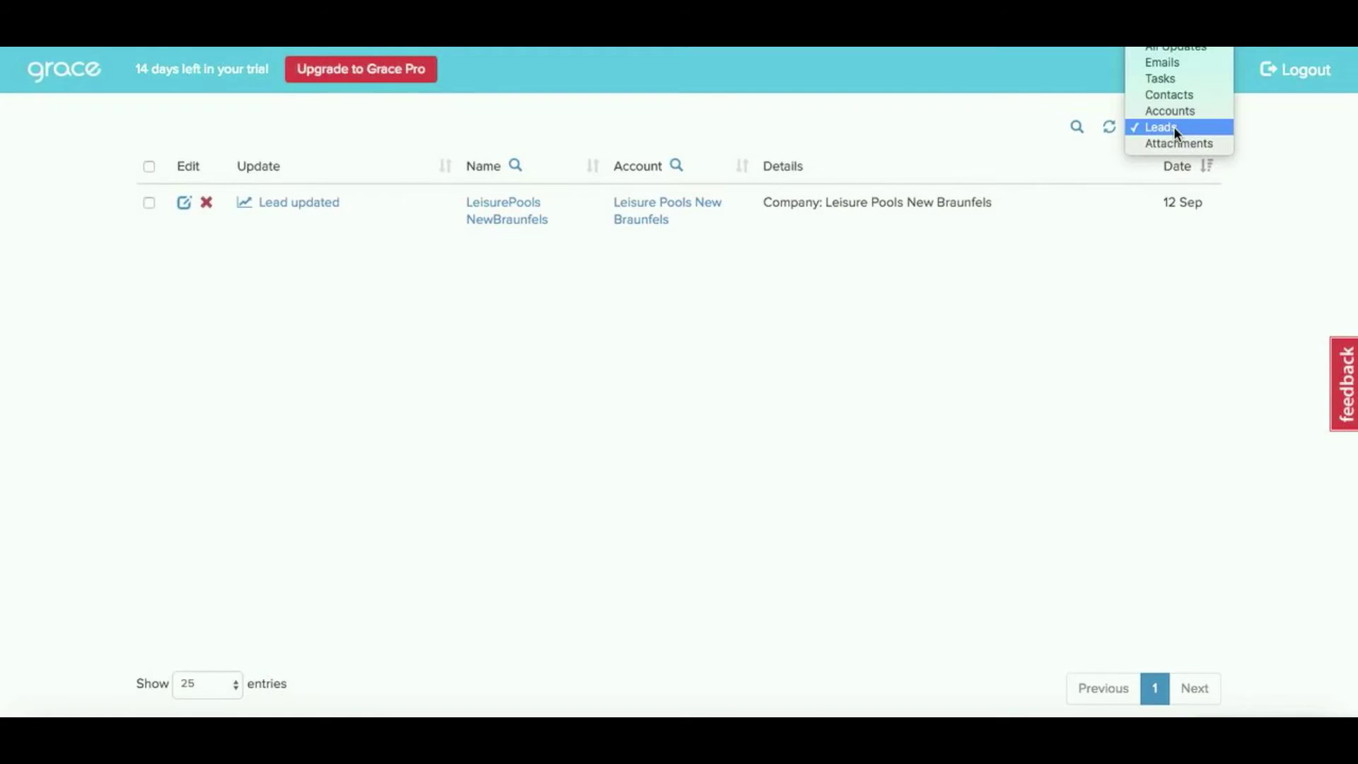
left_click(1183, 75)
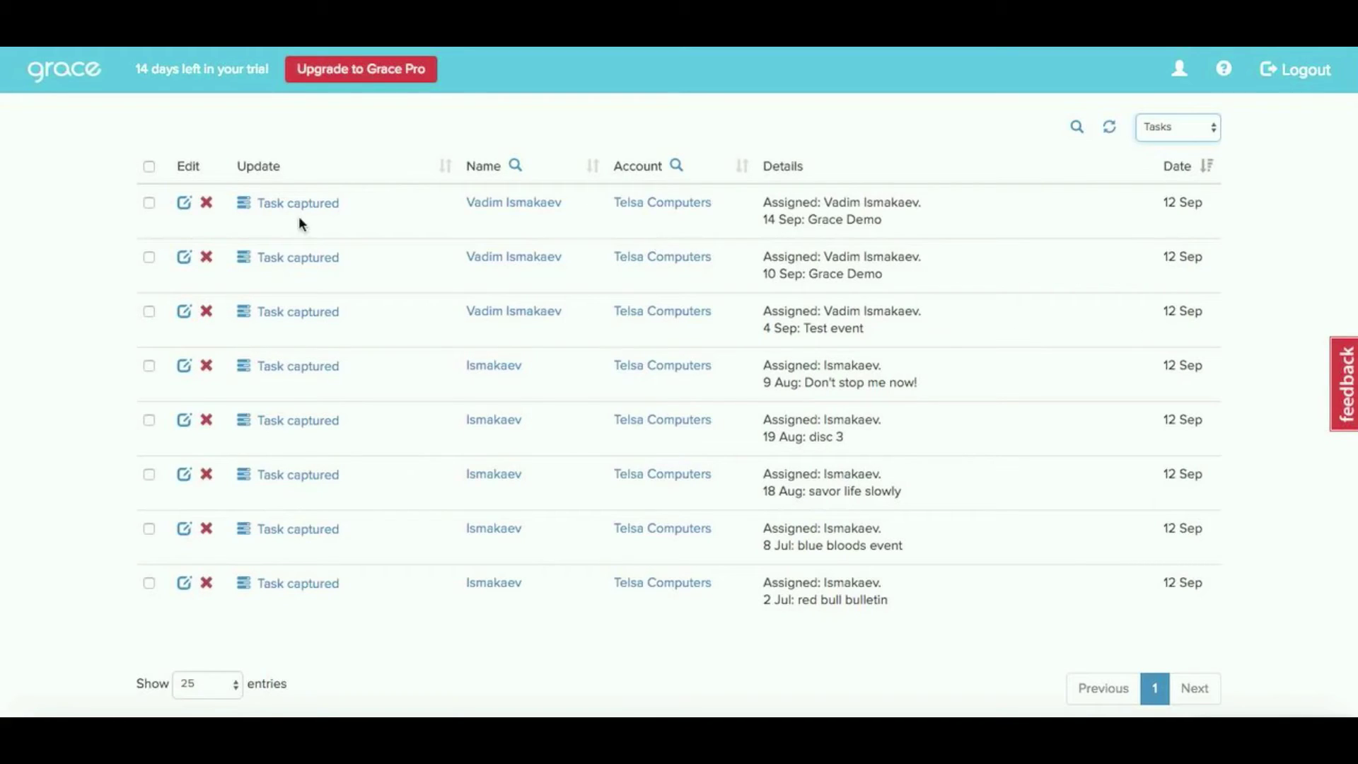
left_click(282, 204)
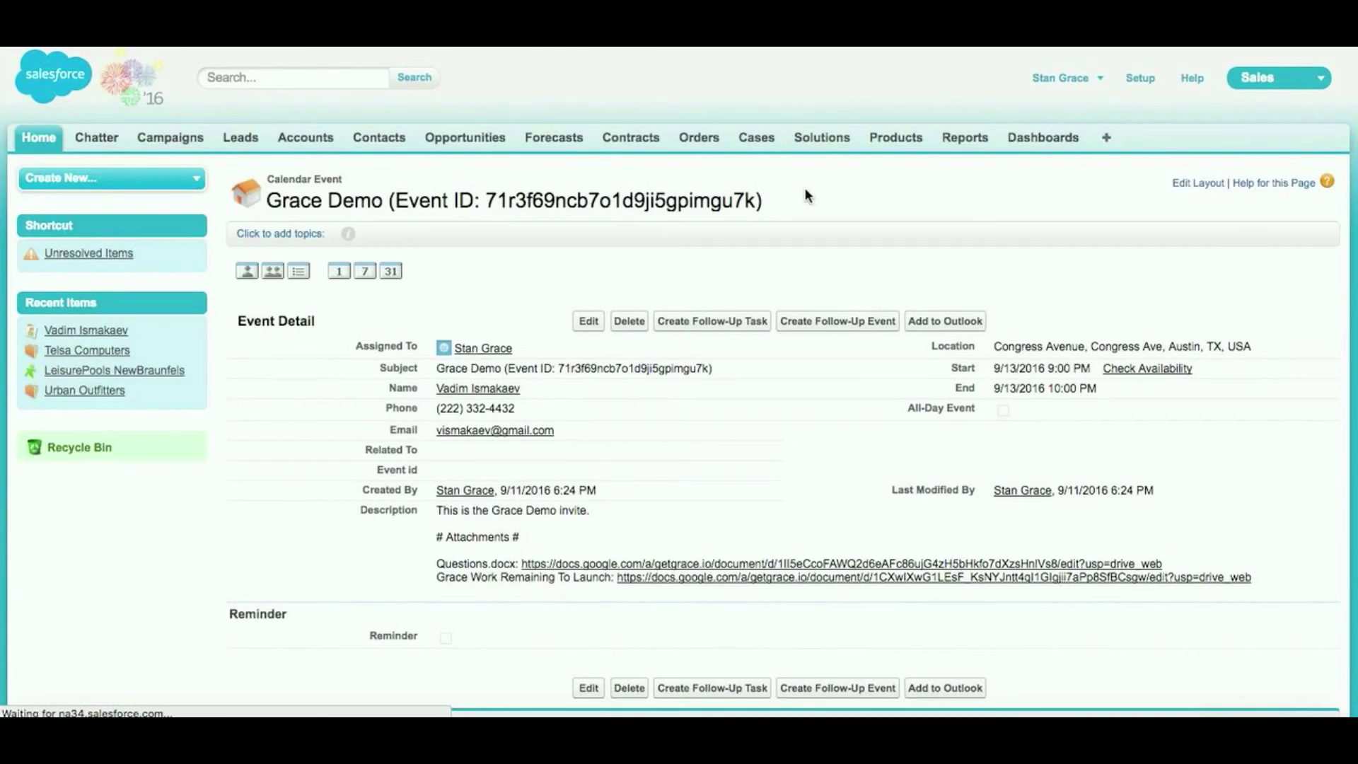